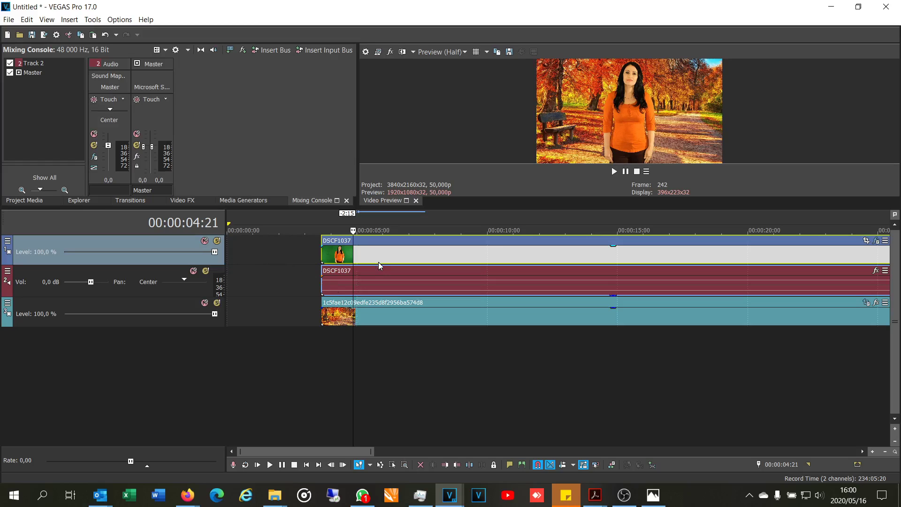
Step: Insert a new empty video track at the top and move the playhead to 00:00:03:21
{"action": "right_click", "coordinate": [198, 258]}
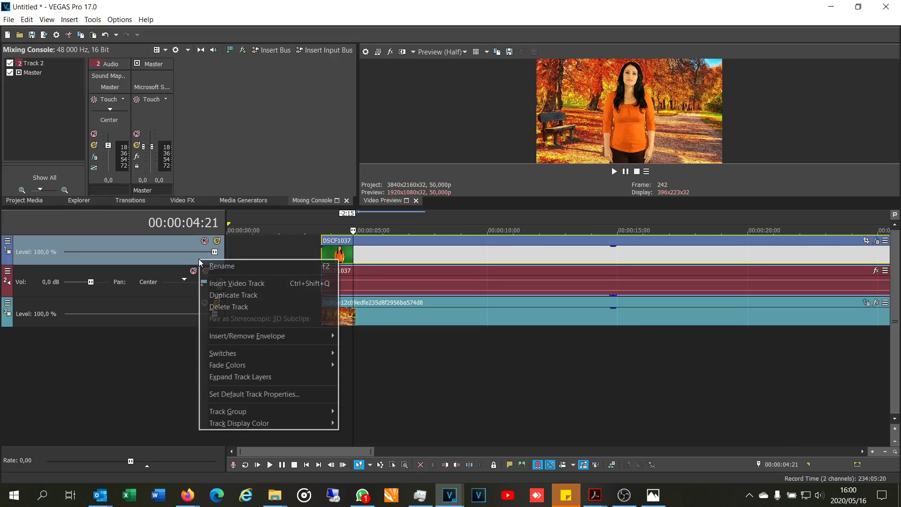
{"action": "left_click", "coordinate": [224, 283]}
{"action": "left_click", "coordinate": [327, 249]}
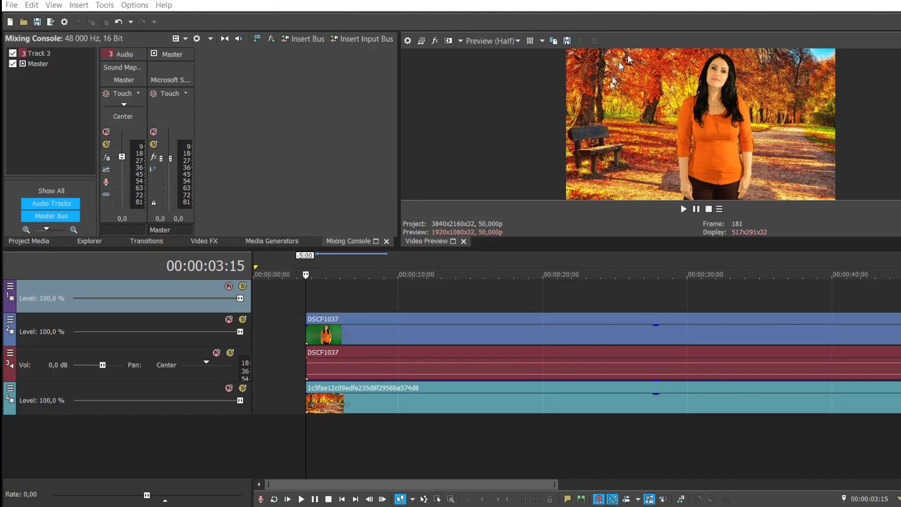
{"action": "key", "text": "alt+Tab"}
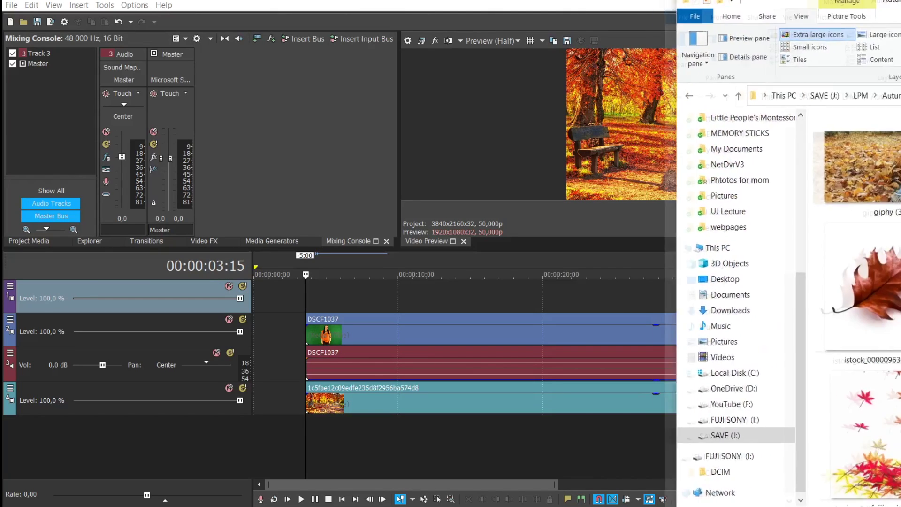
{"action": "left_click_drag", "start_coordinate": [768, 299], "coordinate": [357, 298]}
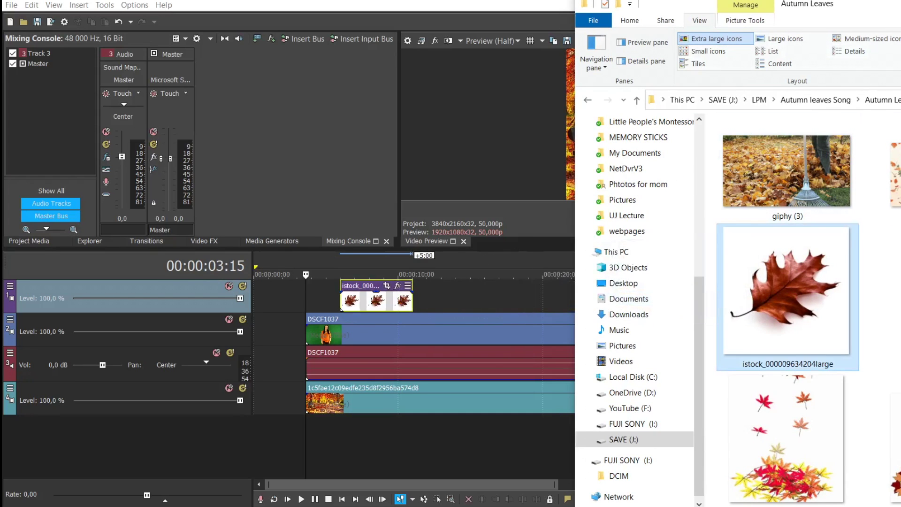
{"action": "key", "text": "alt+Tab"}
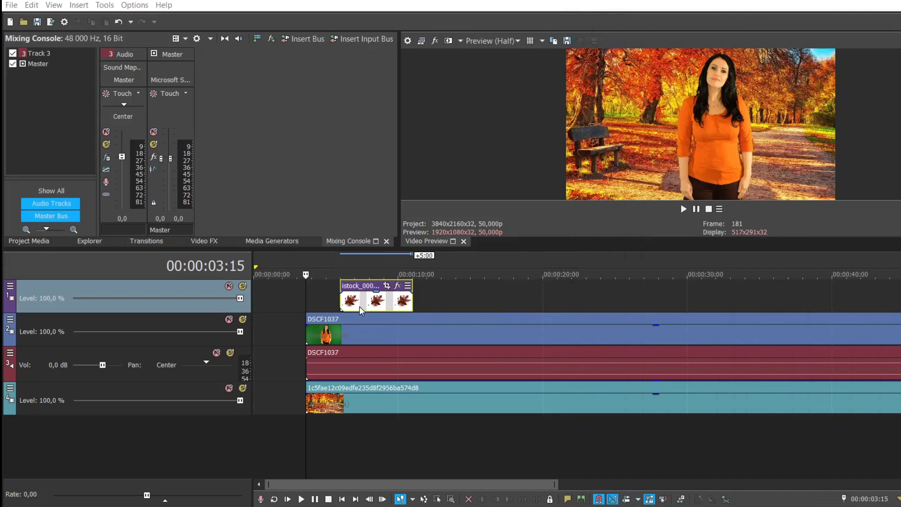
{"action": "left_click", "coordinate": [362, 305]}
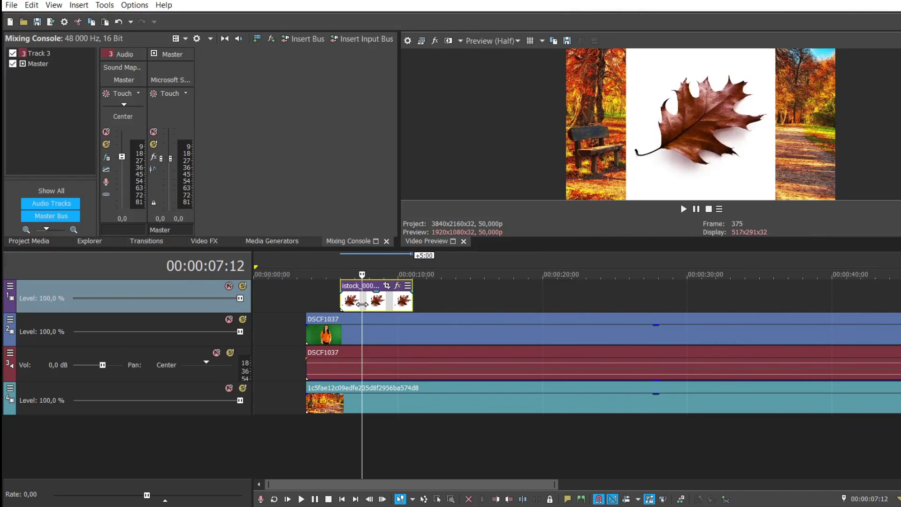
{"action": "left_click", "coordinate": [337, 328]}
{"action": "key", "text": "space"}
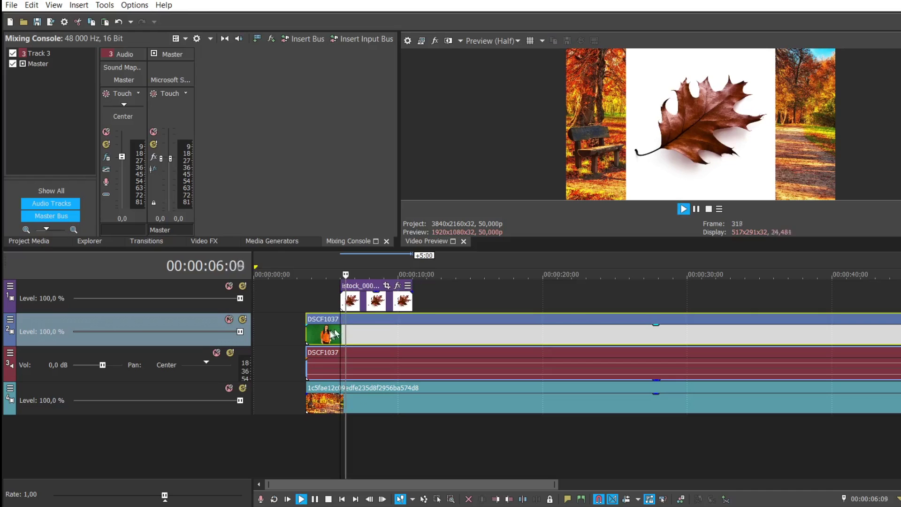
{"action": "left_click", "coordinate": [324, 337]}
{"action": "key", "text": "space"}
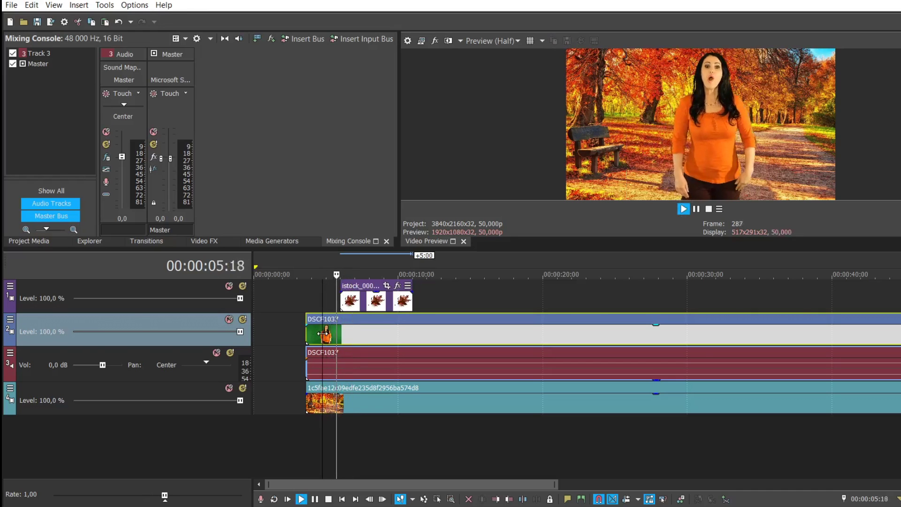
{"action": "left_click", "coordinate": [359, 301]}
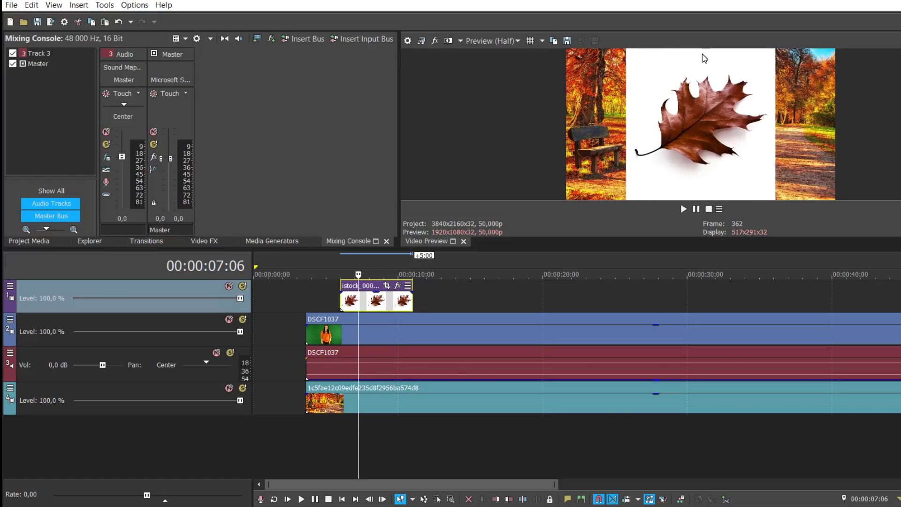
Step: Add the VEGAS Soft Contrast effect to the leaf clip's event FX chain
{"action": "left_click", "coordinate": [399, 286]}
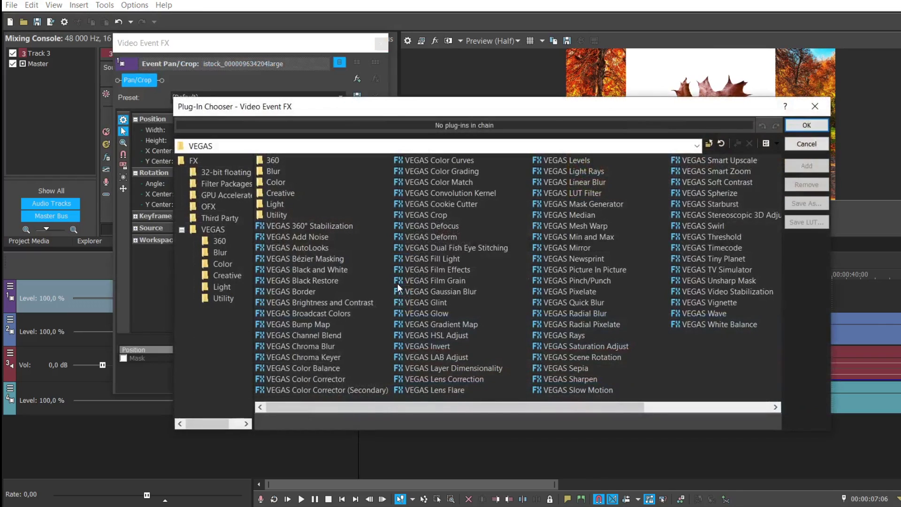
{"action": "left_click", "coordinate": [720, 182]}
{"action": "left_click", "coordinate": [807, 125]}
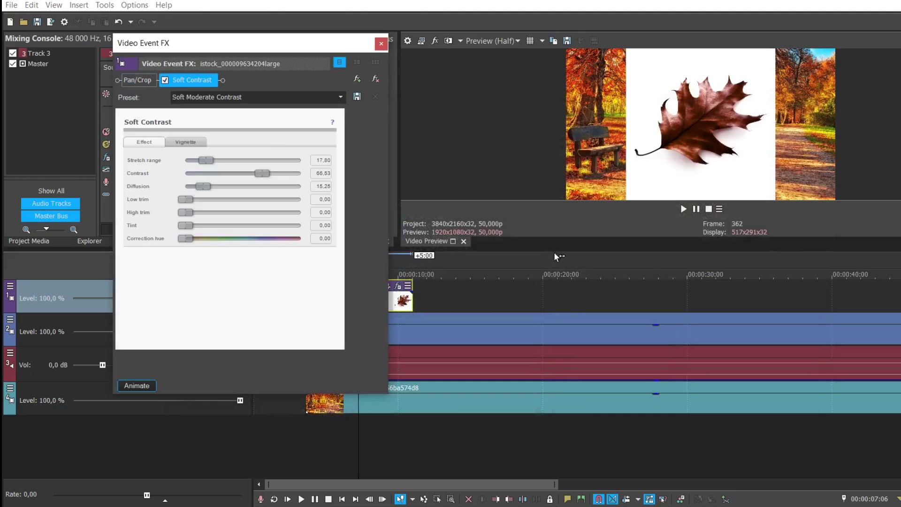
Step: Enlarge the video preview, reposition the FX window and show the Vignette settings
{"action": "left_click_drag", "start_coordinate": [554, 251], "coordinate": [527, 452]}
{"action": "left_click_drag", "start_coordinate": [229, 43], "coordinate": [252, 73]}
{"action": "left_click", "coordinate": [213, 175]}
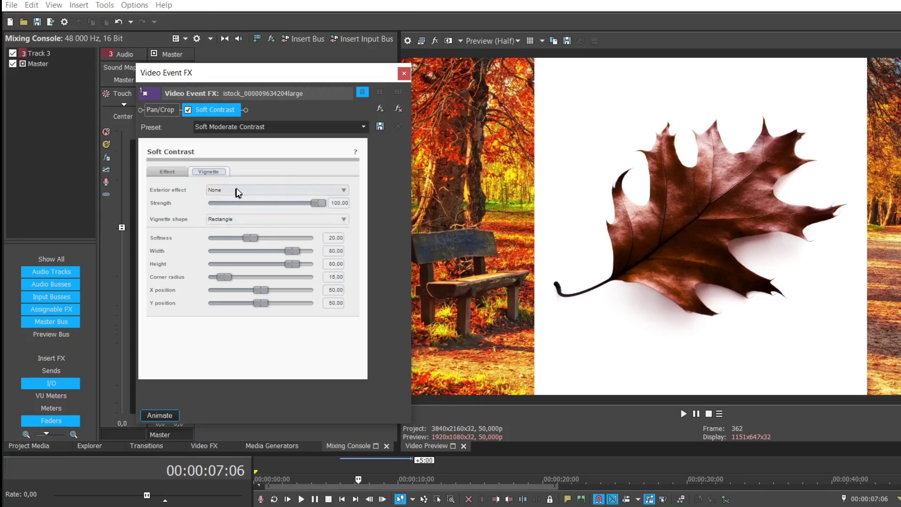
Step: Try Transparent, then White, then Black as the vignette exterior effect, settling on Black
{"action": "left_click", "coordinate": [266, 195]}
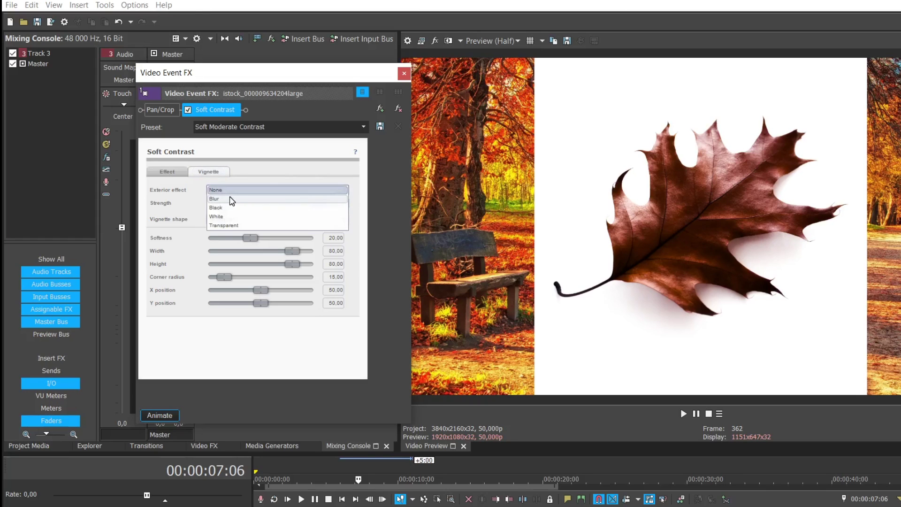
{"action": "left_click", "coordinate": [228, 222]}
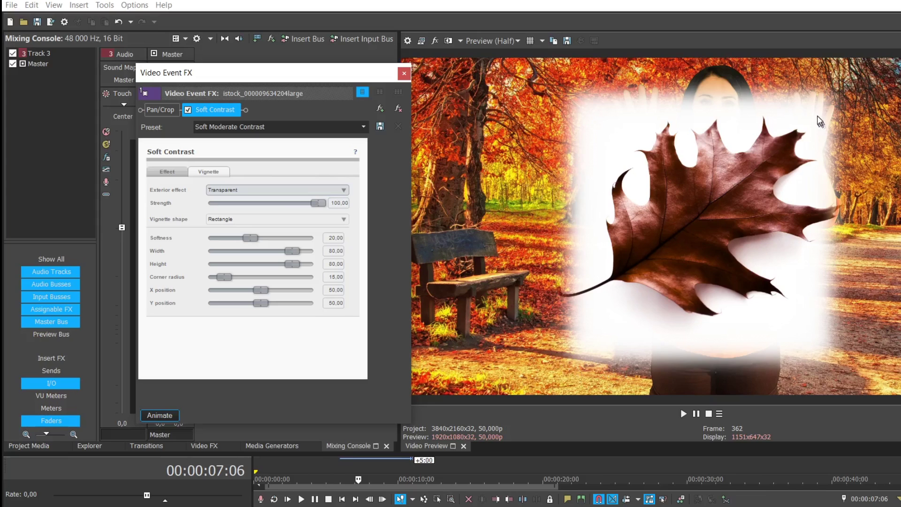
{"action": "left_click", "coordinate": [335, 193]}
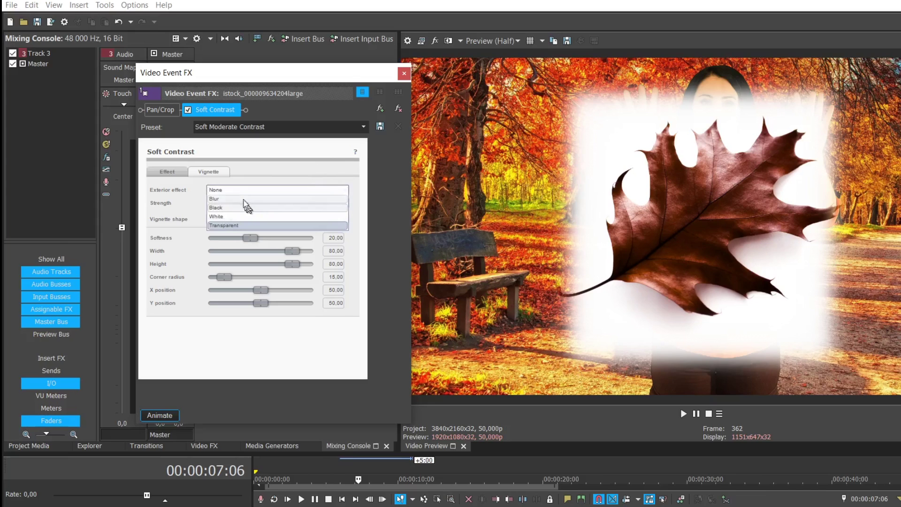
{"action": "left_click", "coordinate": [235, 217]}
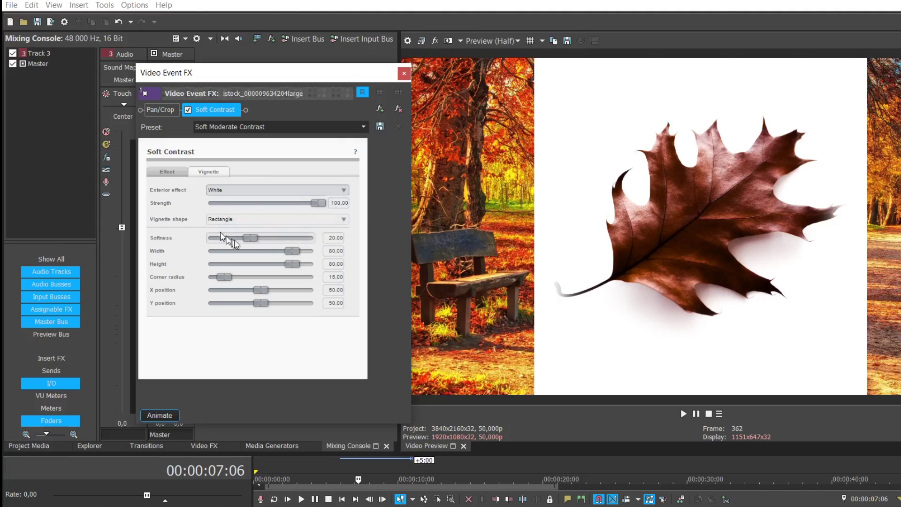
{"action": "left_click", "coordinate": [331, 190]}
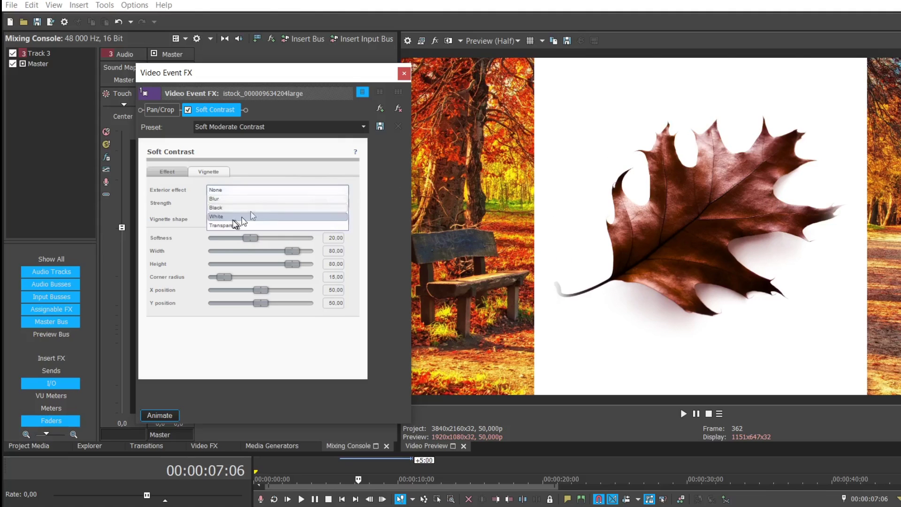
{"action": "left_click", "coordinate": [226, 214]}
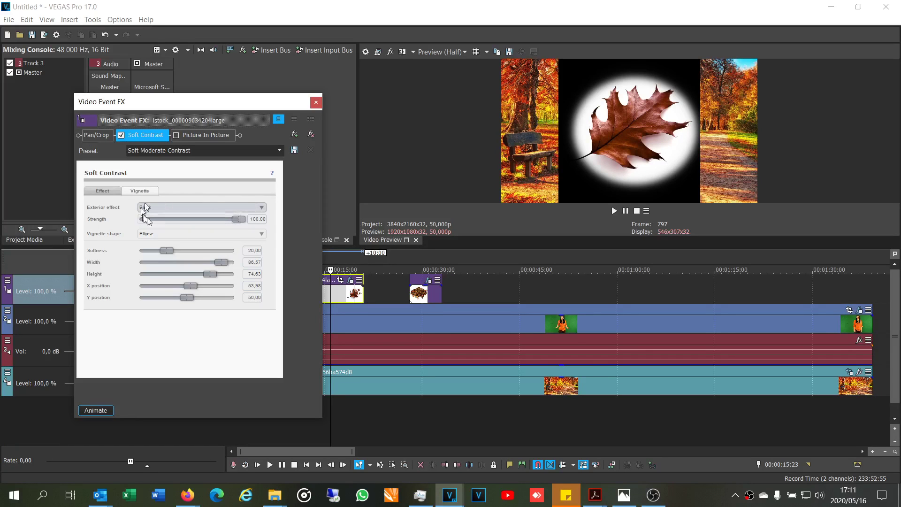
Step: Close the effect settings, insert another top video track and move the leaf clip onto it
{"action": "left_click", "coordinate": [316, 103]}
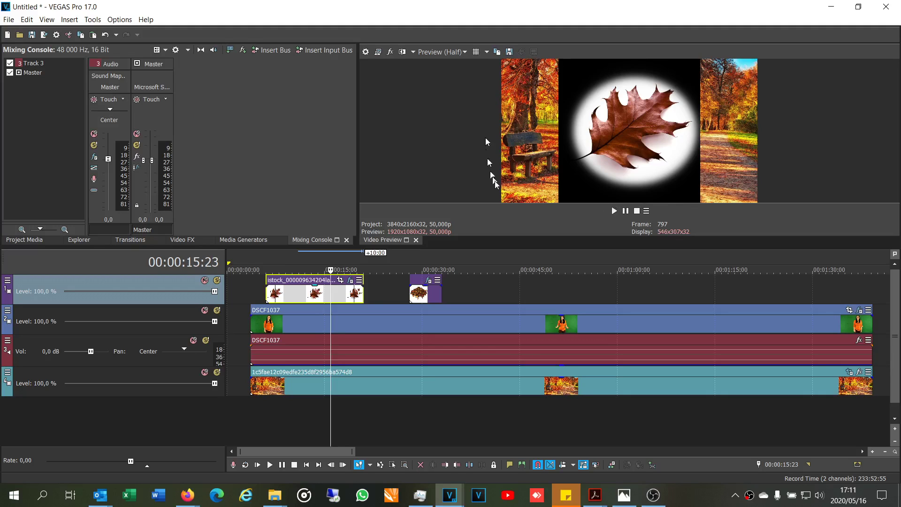
{"action": "right_click", "coordinate": [209, 300]}
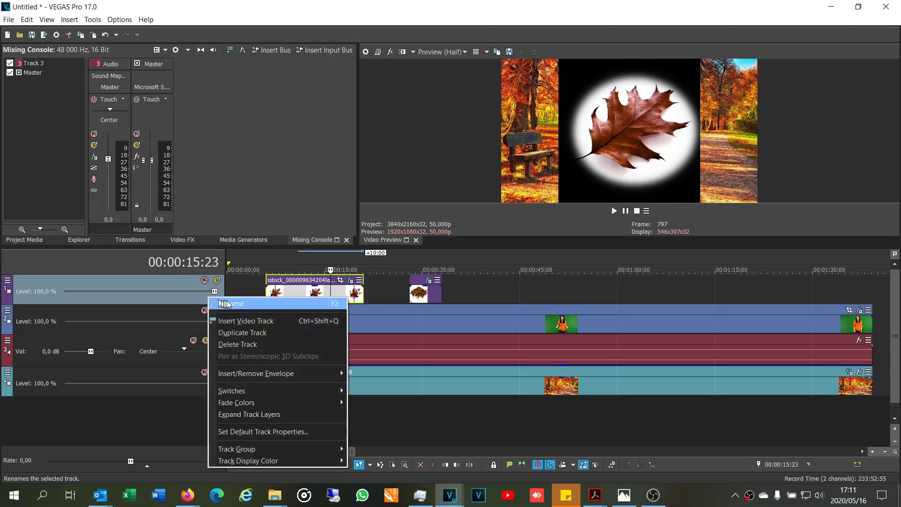
{"action": "left_click", "coordinate": [244, 322]}
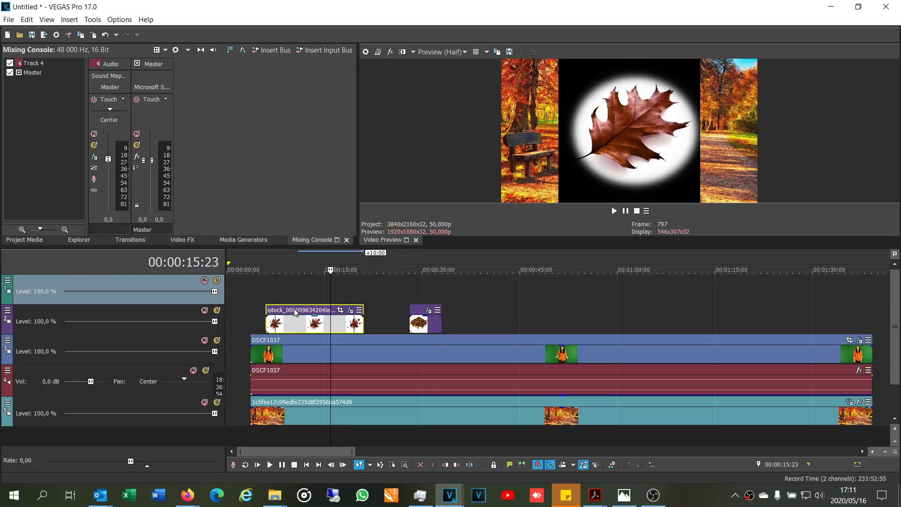
{"action": "left_click_drag", "start_coordinate": [295, 312], "coordinate": [297, 299]}
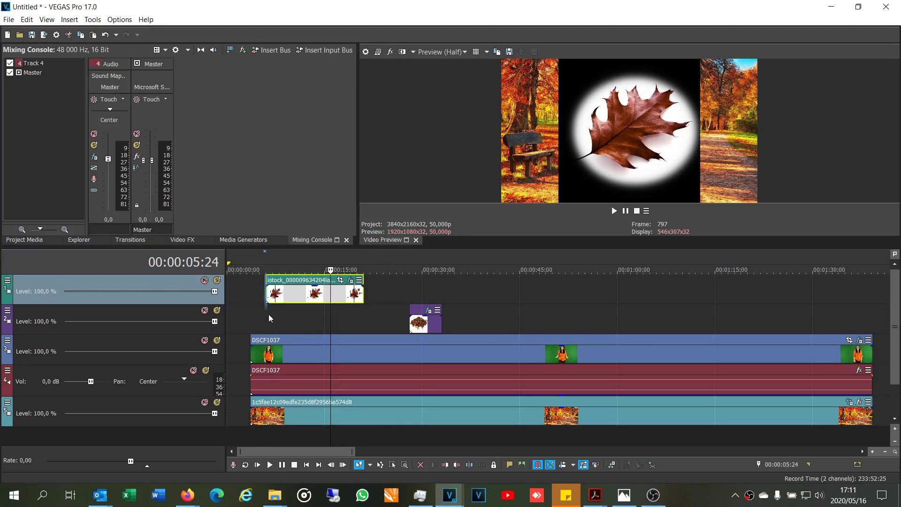
Step: Place a black Solid Color media generator clip on the empty second track
{"action": "left_click", "coordinate": [257, 319]}
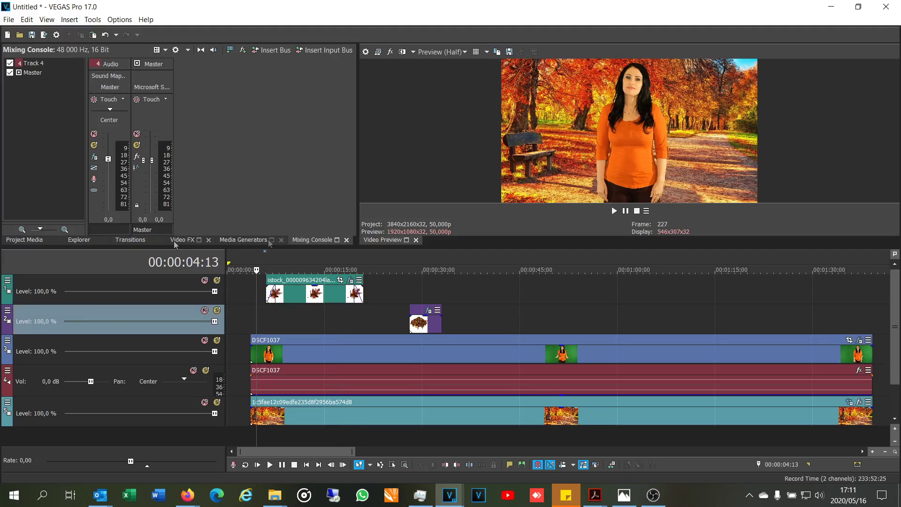
{"action": "left_click", "coordinate": [243, 240]}
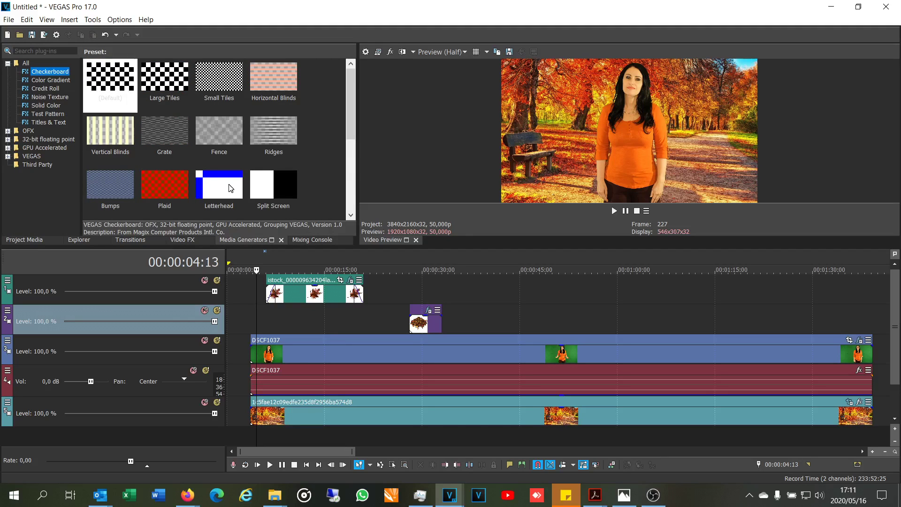
{"action": "left_click_drag", "start_coordinate": [230, 188], "coordinate": [225, 187]}
{"action": "left_click", "coordinate": [45, 106]}
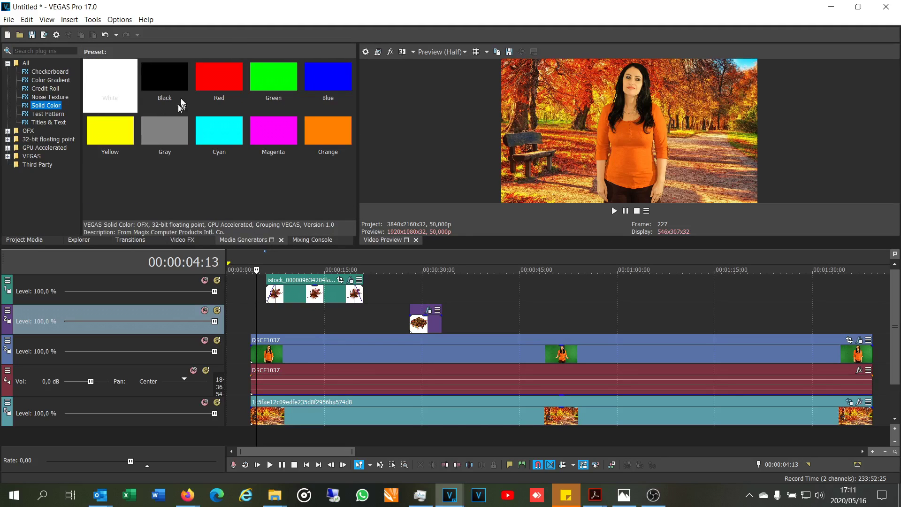
{"action": "left_click_drag", "start_coordinate": [163, 78], "coordinate": [284, 314]}
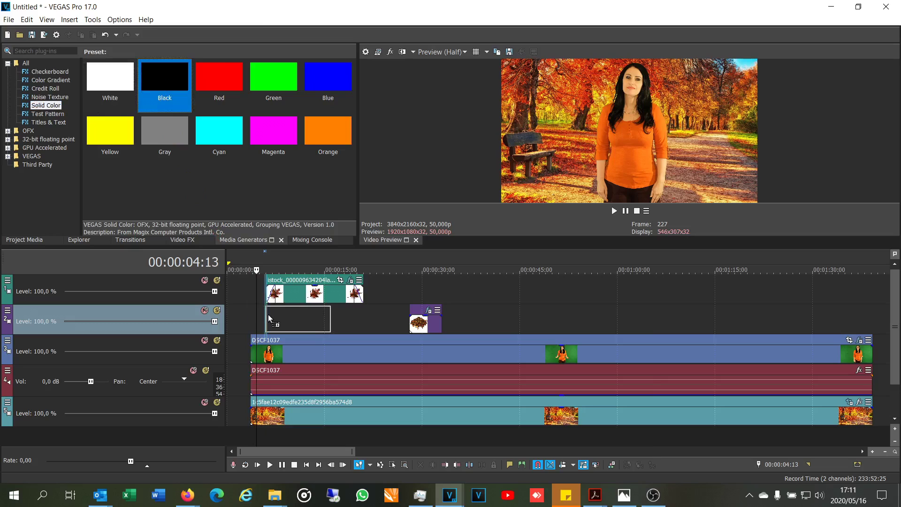
Step: Lengthen the black clip and add a White Solid Color clip further along track 2
{"action": "left_click", "coordinate": [643, 6]}
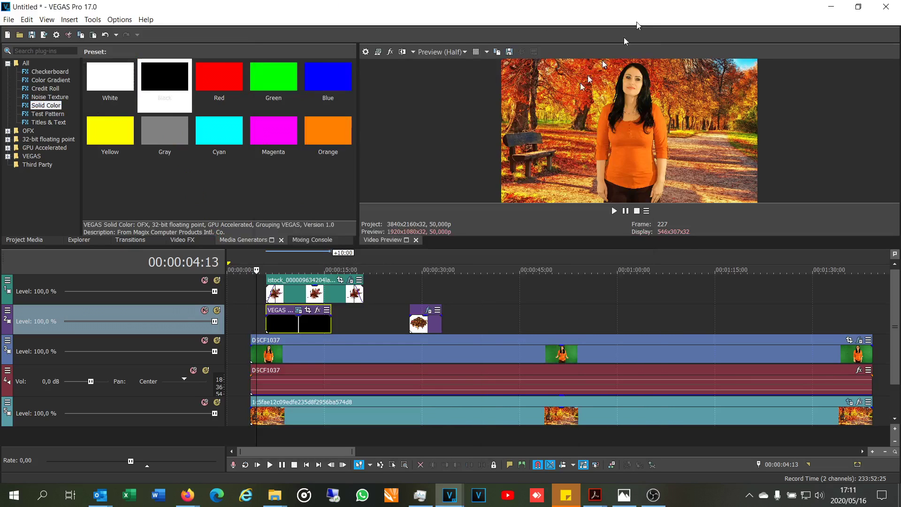
{"action": "left_click", "coordinate": [284, 320]}
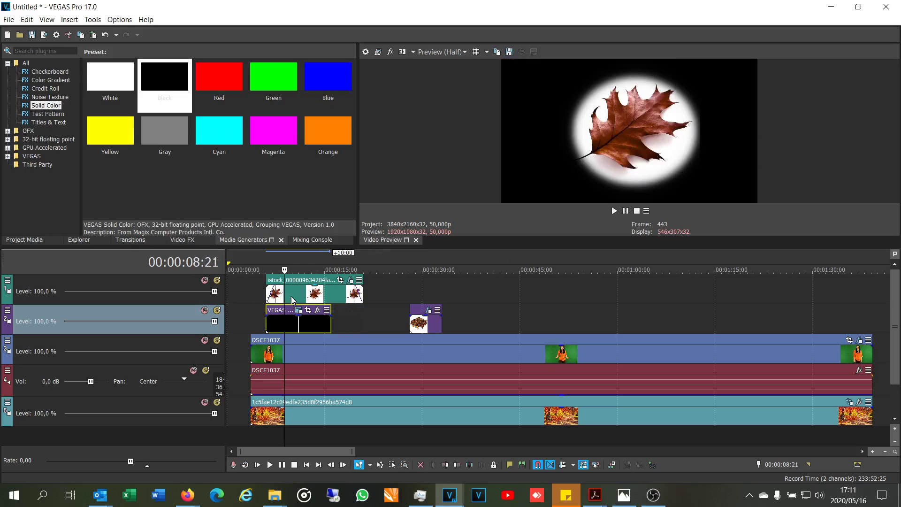
{"action": "left_click_drag", "start_coordinate": [331, 321], "coordinate": [397, 325]}
{"action": "left_click_drag", "start_coordinate": [117, 85], "coordinate": [468, 323]}
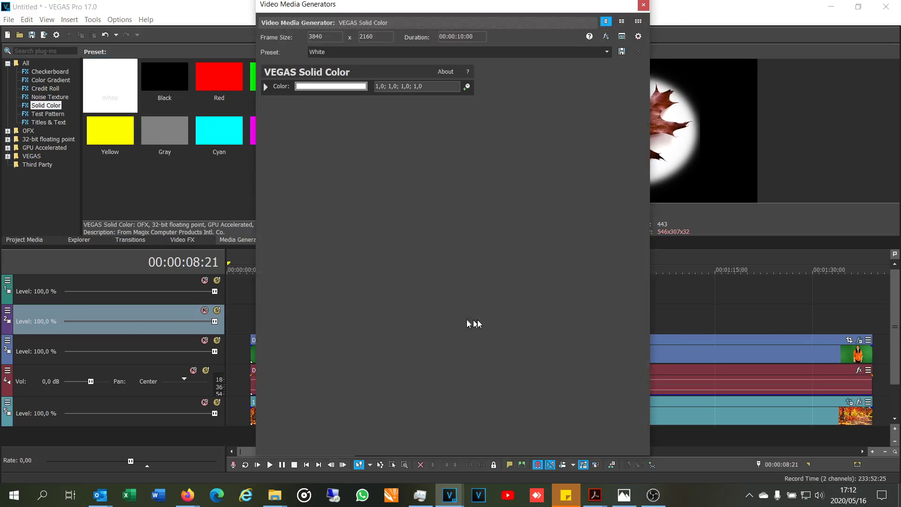
{"action": "left_click", "coordinate": [643, 6]}
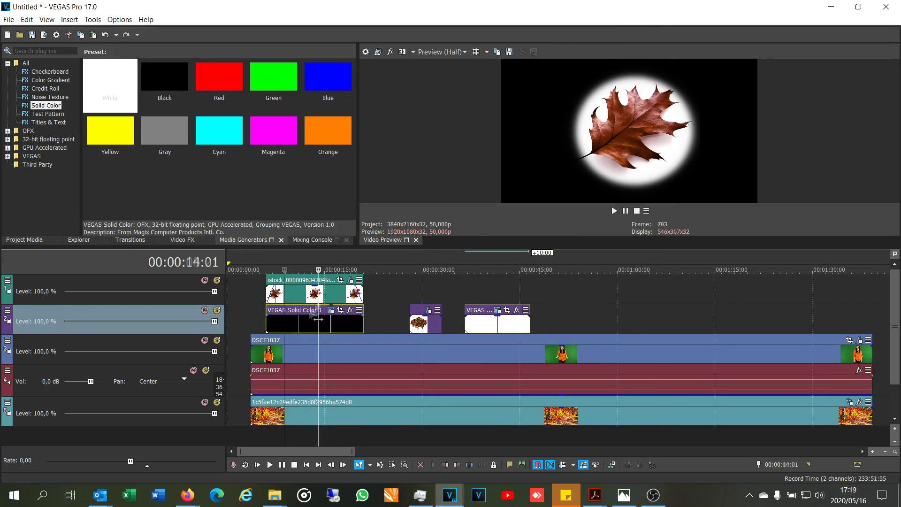
Step: Delete the black solid-colour clip and set the leaf vignette's exterior effect to Transparent
{"action": "key", "text": "Delete"}
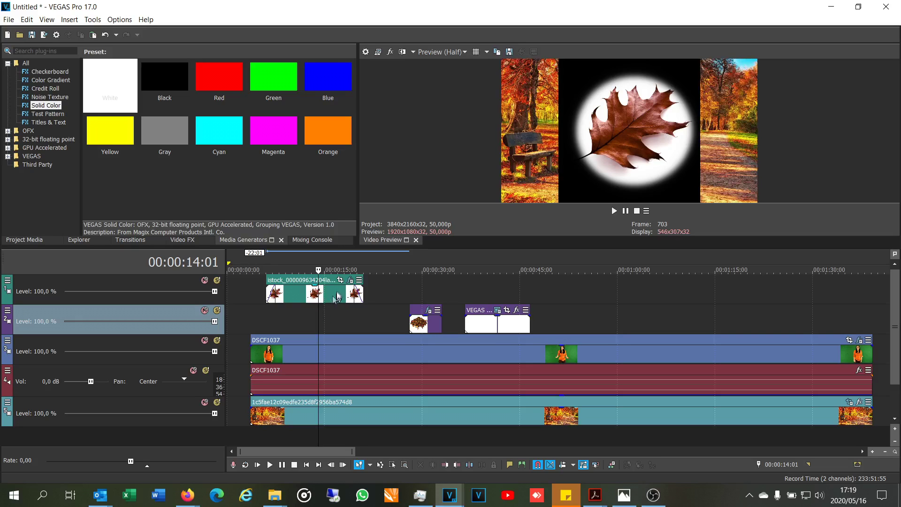
{"action": "left_click", "coordinate": [351, 280]}
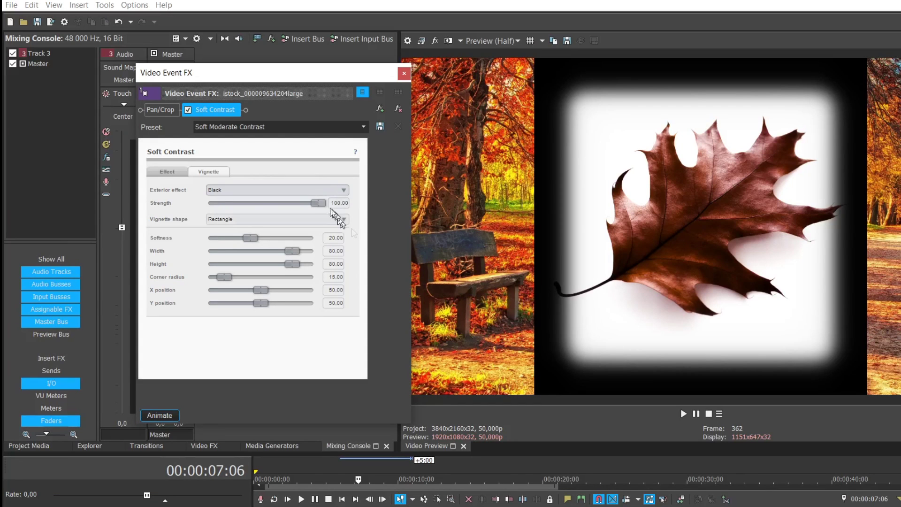
{"action": "left_click", "coordinate": [341, 191]}
{"action": "left_click", "coordinate": [229, 227]}
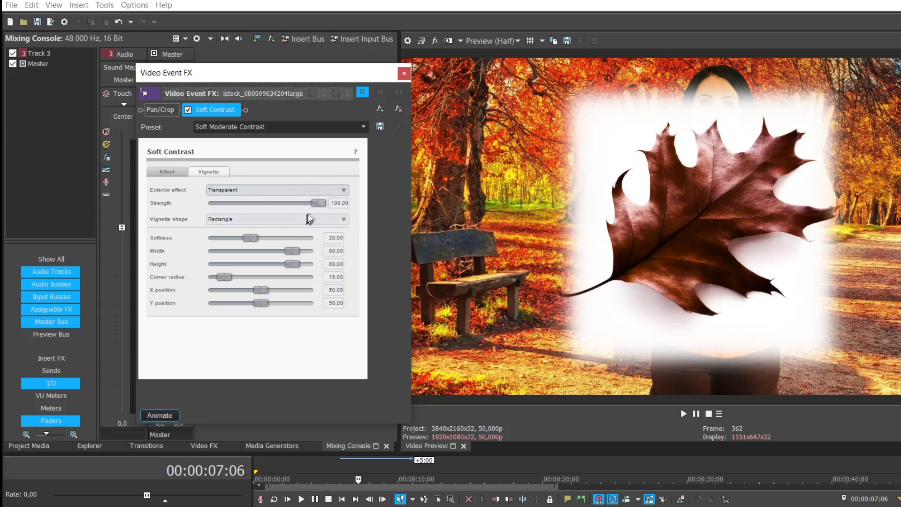
Step: Adjust the vignette to width 84.59, height 74.03 and corner radius 36.39
{"action": "mouse_move", "coordinate": [319, 208]}
{"action": "left_mouse_down"}
{"action": "mouse_move", "coordinate": [208, 211]}
{"action": "mouse_move", "coordinate": [322, 209]}
{"action": "left_mouse_up"}
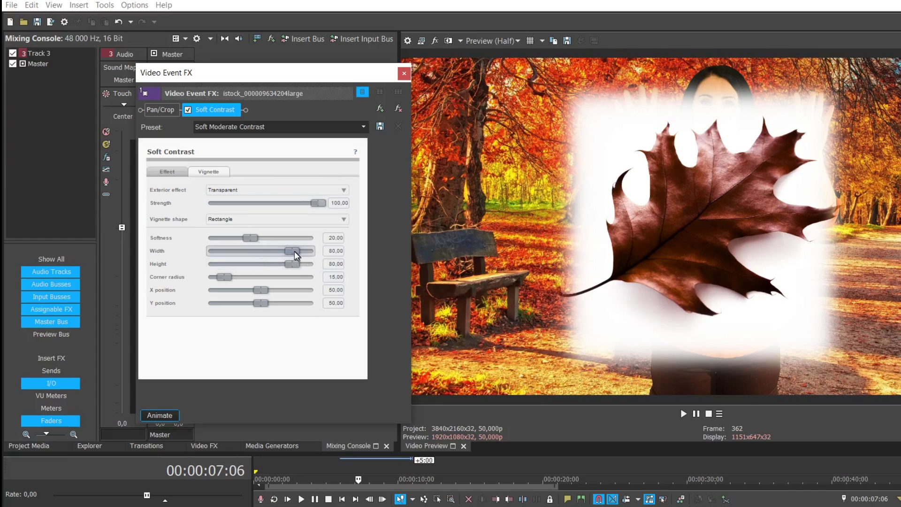
{"action": "left_click_drag", "start_coordinate": [293, 251], "coordinate": [325, 260]}
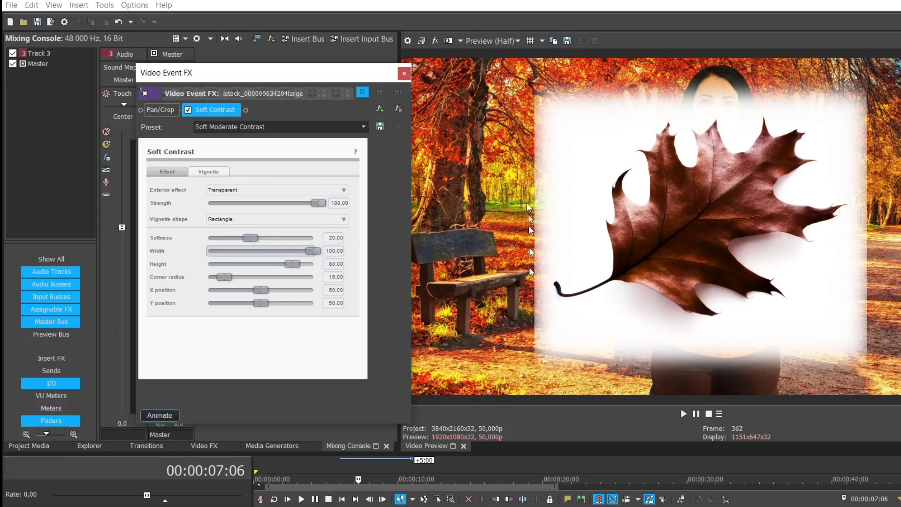
{"action": "left_click_drag", "start_coordinate": [315, 253], "coordinate": [291, 267]}
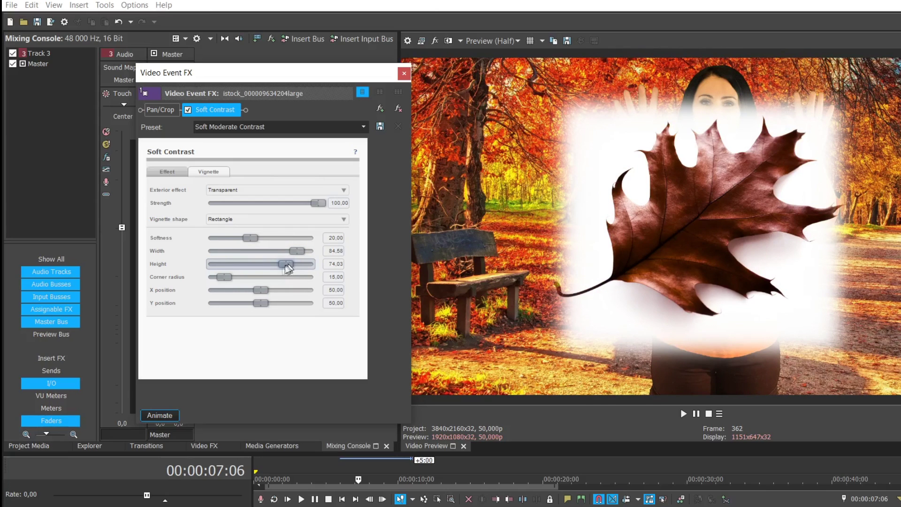
{"action": "left_click_drag", "start_coordinate": [231, 277], "coordinate": [262, 279]}
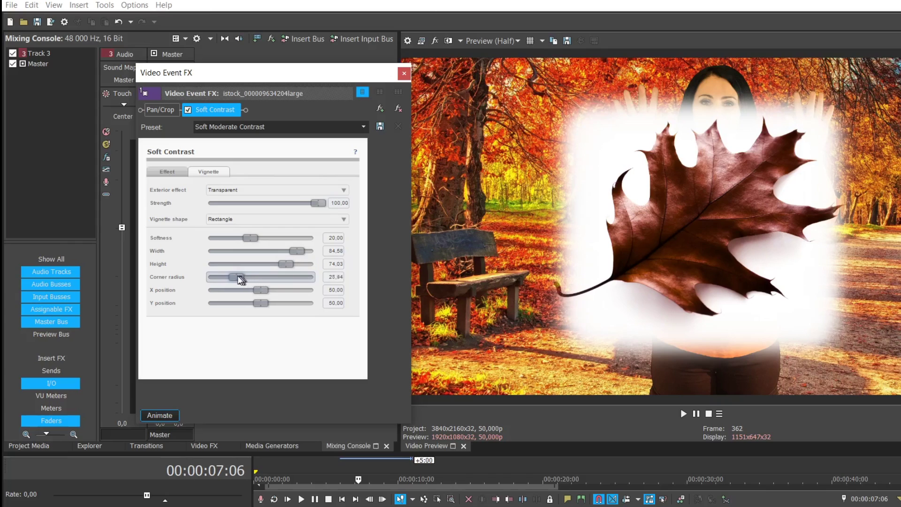
{"action": "mouse_move", "coordinate": [241, 280]}
{"action": "left_mouse_down"}
{"action": "mouse_move", "coordinate": [300, 281]}
{"action": "mouse_move", "coordinate": [247, 280]}
{"action": "left_mouse_up"}
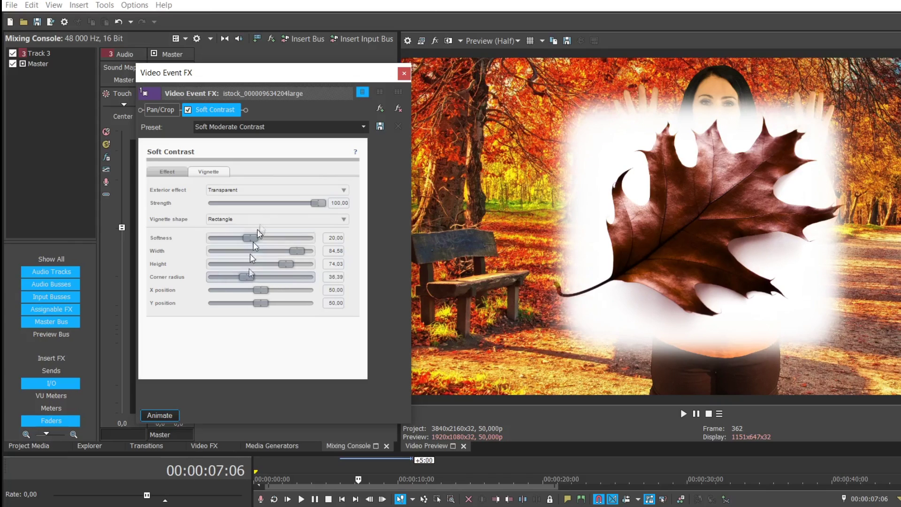
Step: Compare Rectangle and Ellipse vignette shapes, keep Ellipse, and shift it to X 52.99
{"action": "left_click", "coordinate": [271, 219]}
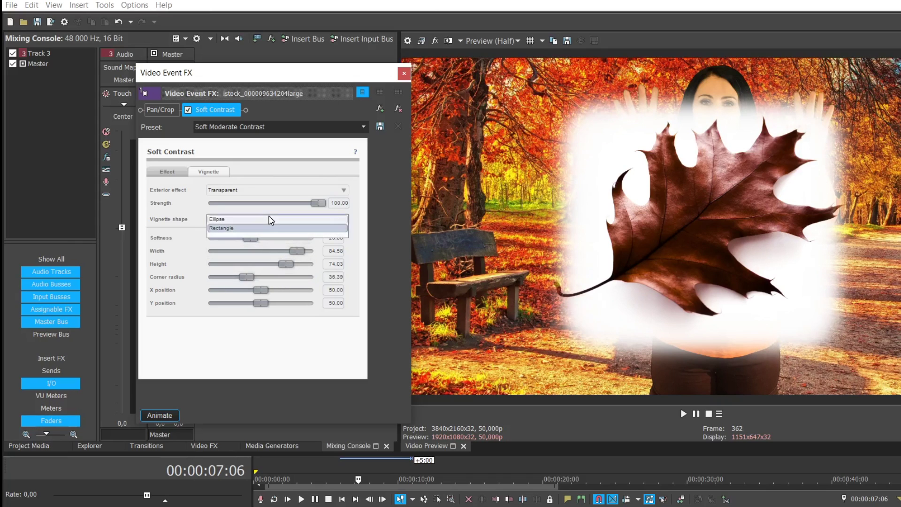
{"action": "left_click", "coordinate": [225, 220]}
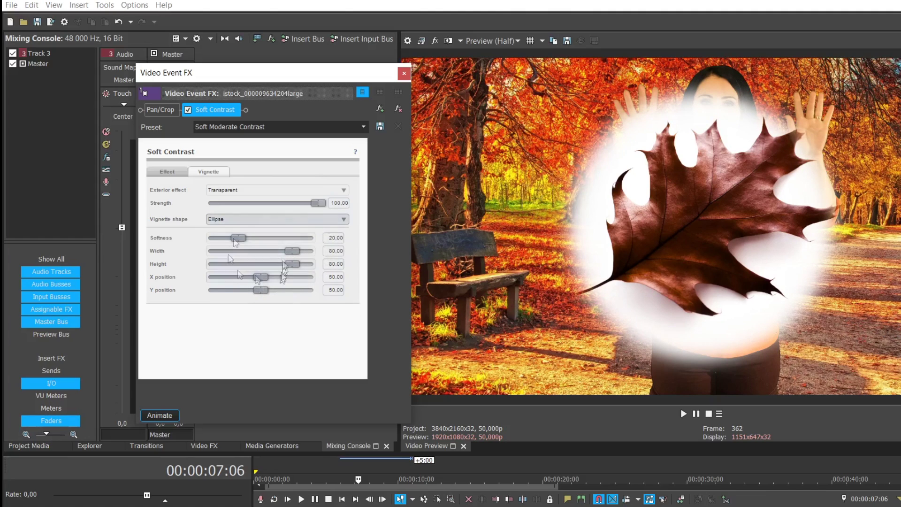
{"action": "left_click", "coordinate": [301, 219]}
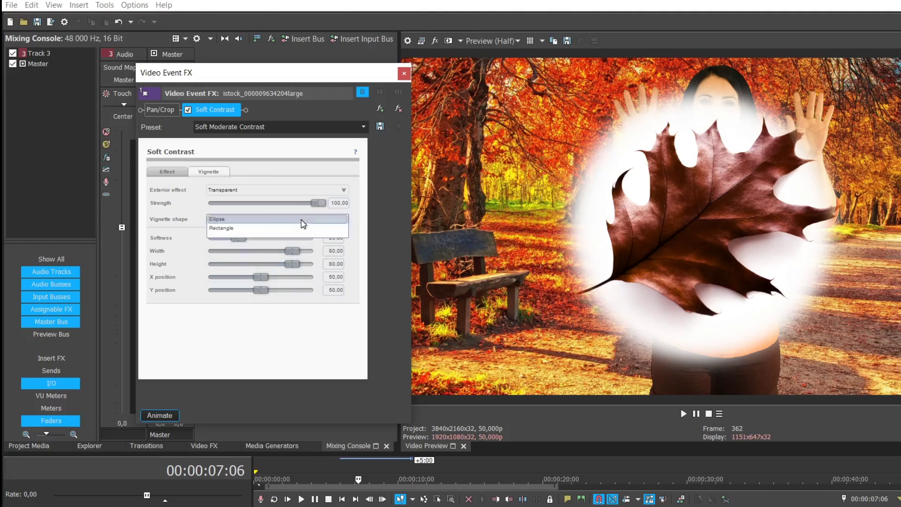
{"action": "left_click", "coordinate": [241, 228]}
{"action": "mouse_move", "coordinate": [221, 278]}
{"action": "left_mouse_down"}
{"action": "mouse_move", "coordinate": [282, 279]}
{"action": "mouse_move", "coordinate": [236, 277]}
{"action": "left_mouse_up"}
{"action": "left_click", "coordinate": [287, 222]}
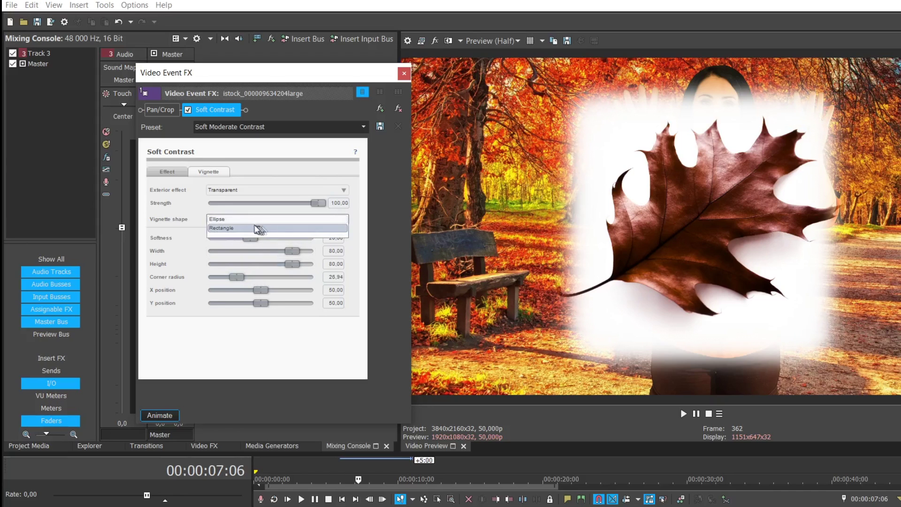
{"action": "left_click", "coordinate": [243, 223]}
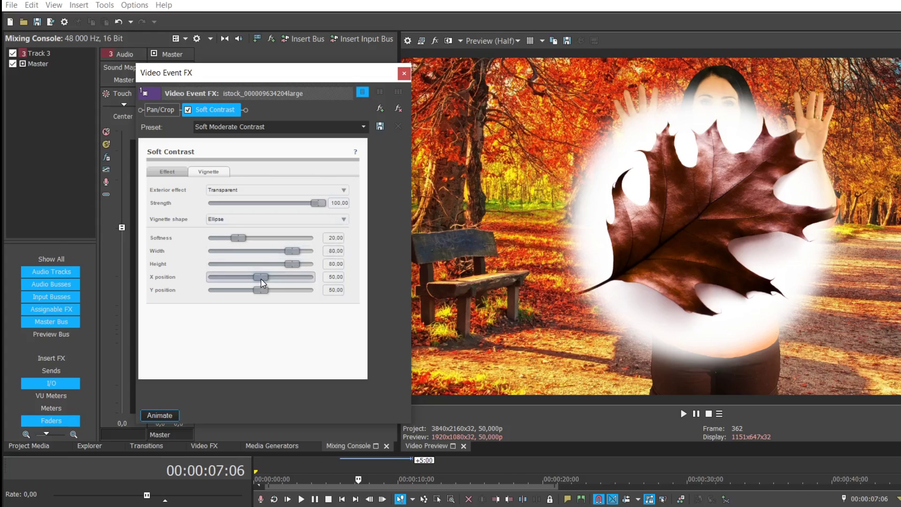
{"action": "mouse_move", "coordinate": [261, 278]}
{"action": "left_mouse_down"}
{"action": "mouse_move", "coordinate": [288, 284]}
{"action": "mouse_move", "coordinate": [240, 281]}
{"action": "mouse_move", "coordinate": [264, 281]}
{"action": "mouse_move", "coordinate": [242, 291]}
{"action": "mouse_move", "coordinate": [267, 295]}
{"action": "left_mouse_up"}
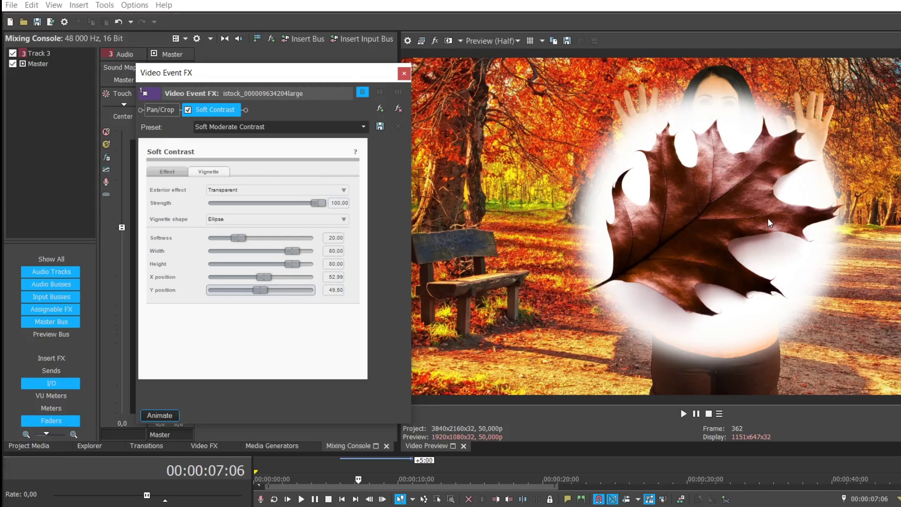
Step: Set the leaf vignette strength to 0 and place the leaf-pile image on the timeline
{"action": "left_click_drag", "start_coordinate": [320, 203], "coordinate": [210, 204]}
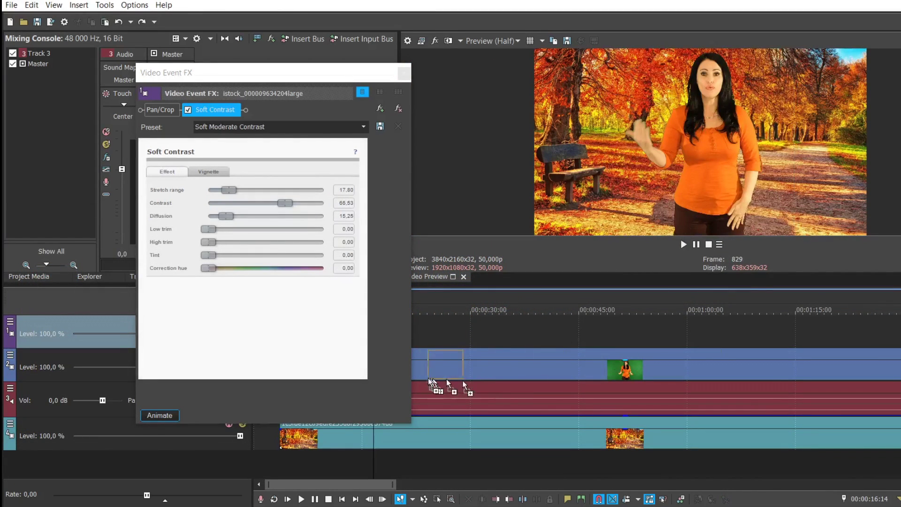
{"action": "left_click_drag", "start_coordinate": [442, 382], "coordinate": [463, 333]}
{"action": "left_click", "coordinate": [467, 343]}
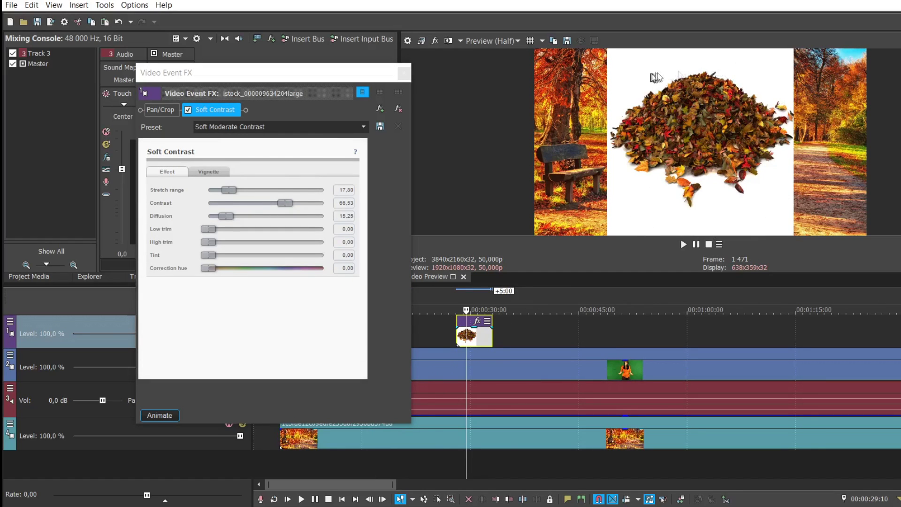
Step: Add VEGAS Soft Contrast to the leaf-pile clip and show its Vignette settings
{"action": "left_click", "coordinate": [477, 323]}
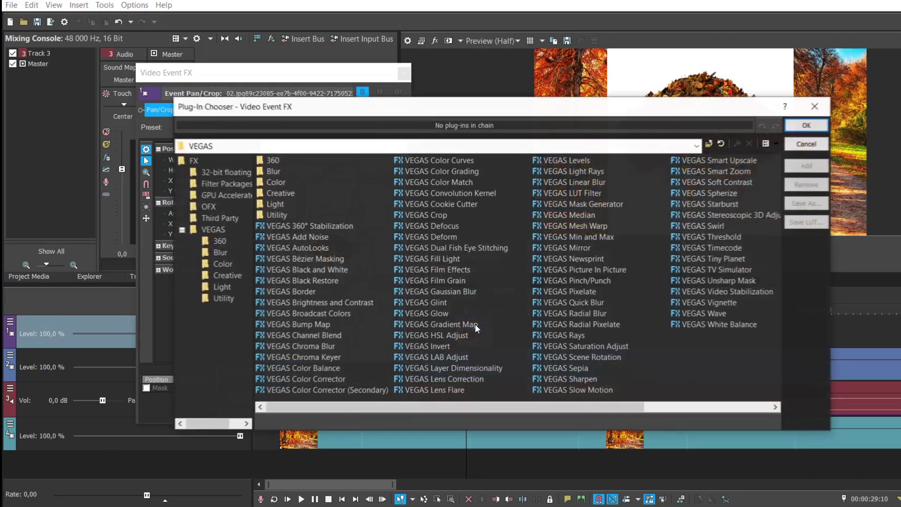
{"action": "double_click", "coordinate": [727, 183]}
{"action": "left_click", "coordinate": [806, 125]}
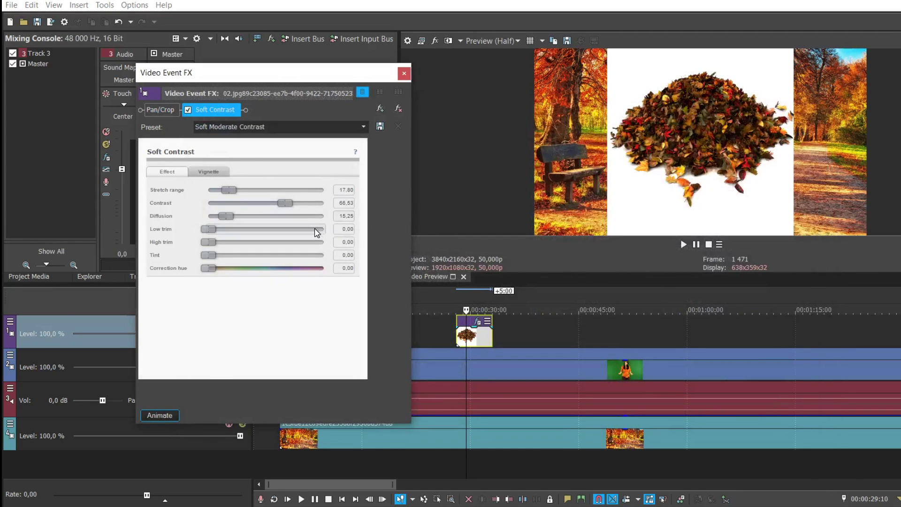
{"action": "left_click", "coordinate": [211, 173]}
Step: Set a Transparent exterior, width 97.41, height 83.48, corner radius 41.37, Y 48.51
{"action": "left_click", "coordinate": [310, 191]}
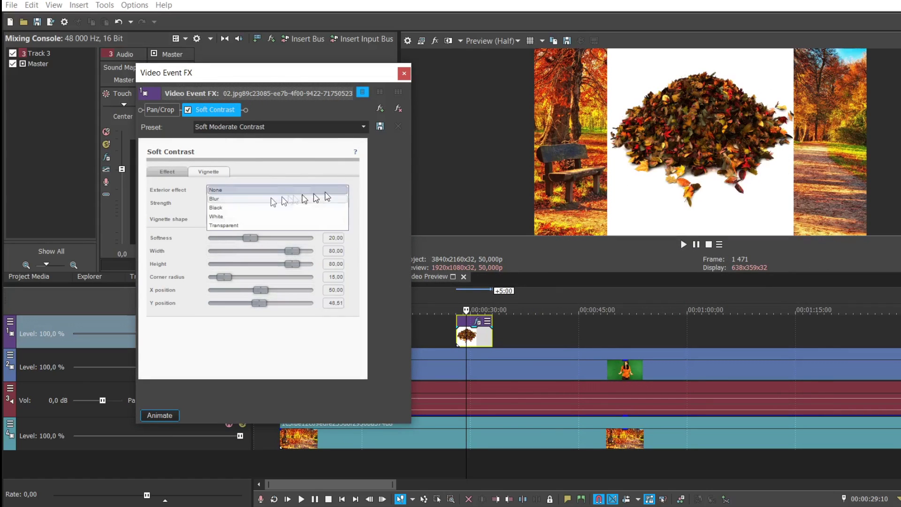
{"action": "left_click", "coordinate": [225, 226]}
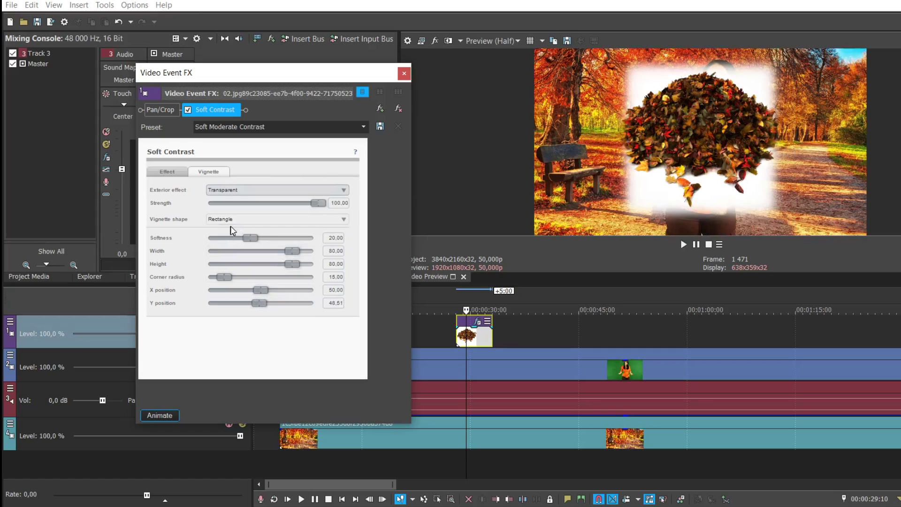
{"action": "left_click_drag", "start_coordinate": [292, 251], "coordinate": [312, 253]}
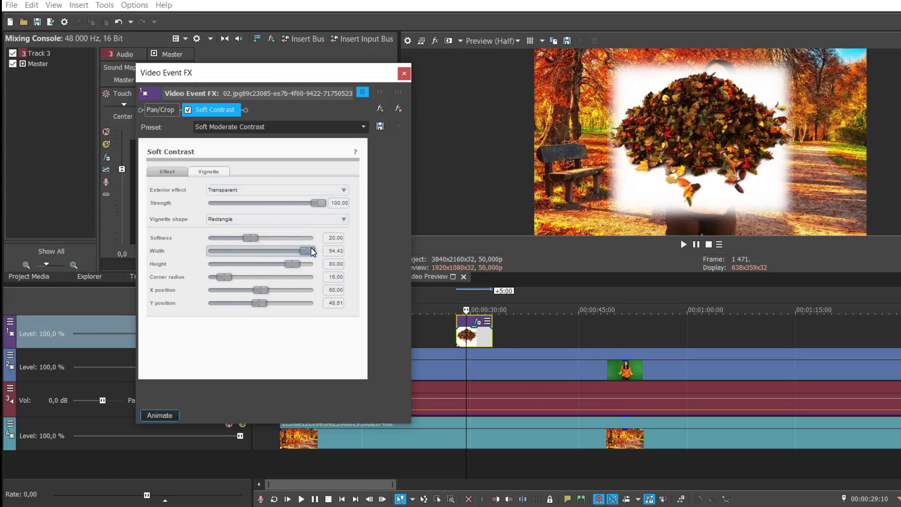
{"action": "left_click", "coordinate": [307, 264]}
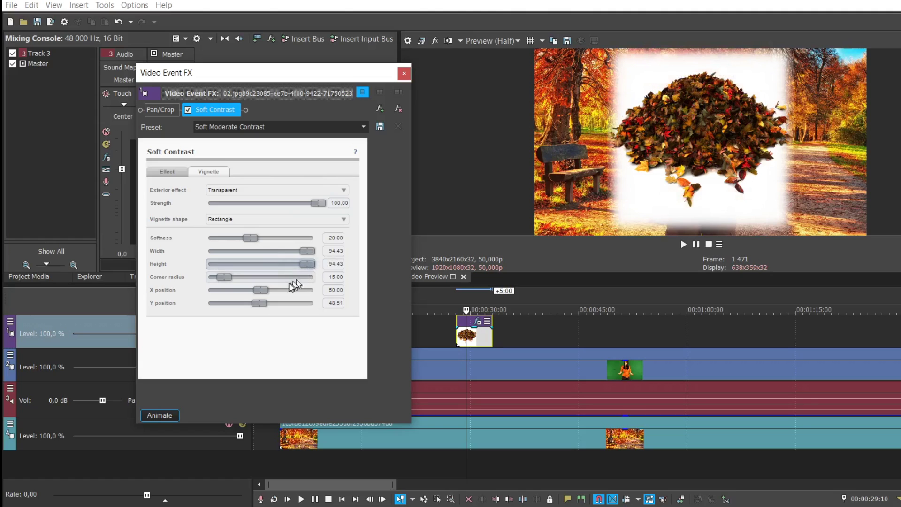
{"action": "left_click_drag", "start_coordinate": [259, 303], "coordinate": [259, 303]}
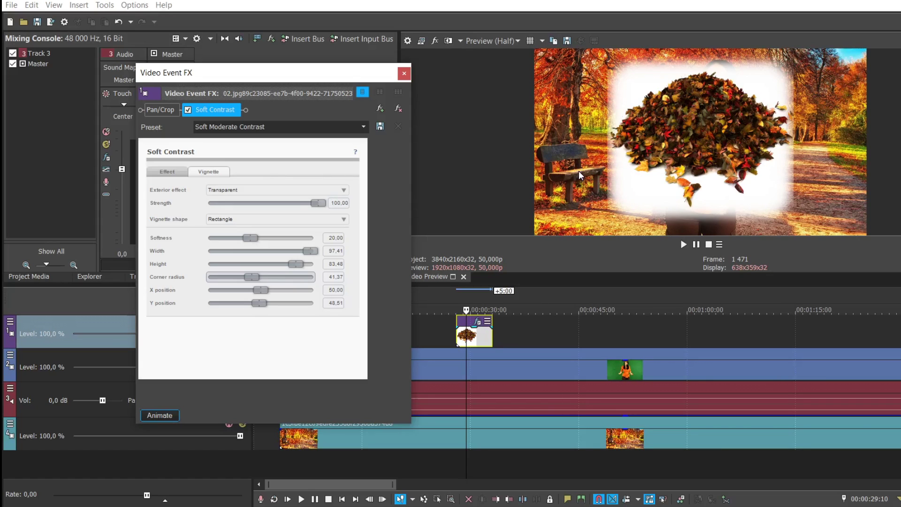
Step: Reopen the leaf's Soft Contrast Vignette settings and raise Strength back to 100
{"action": "left_click", "coordinate": [312, 335]}
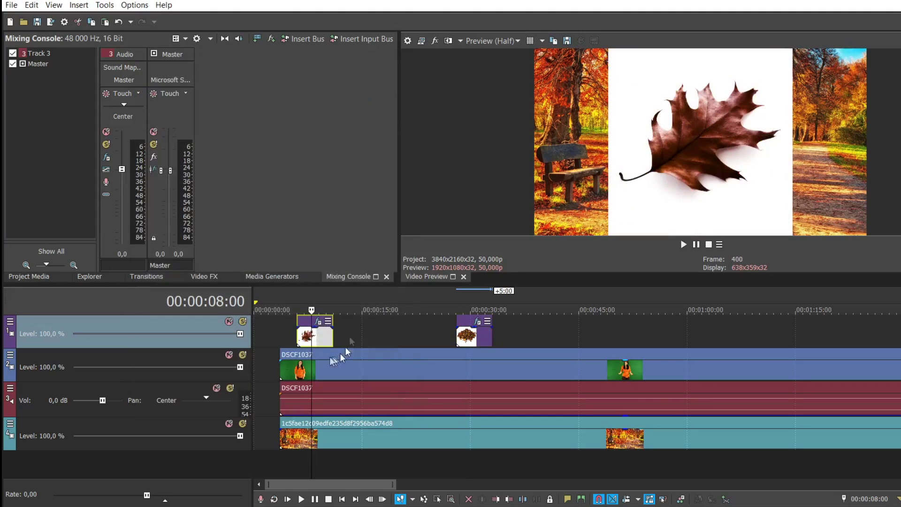
{"action": "left_click", "coordinate": [323, 321]}
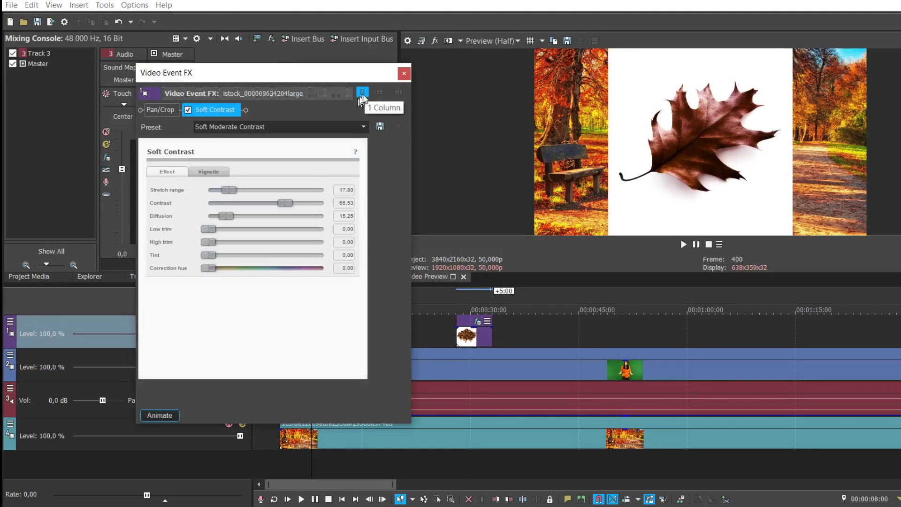
{"action": "left_click", "coordinate": [224, 109]}
{"action": "left_click", "coordinate": [211, 172]}
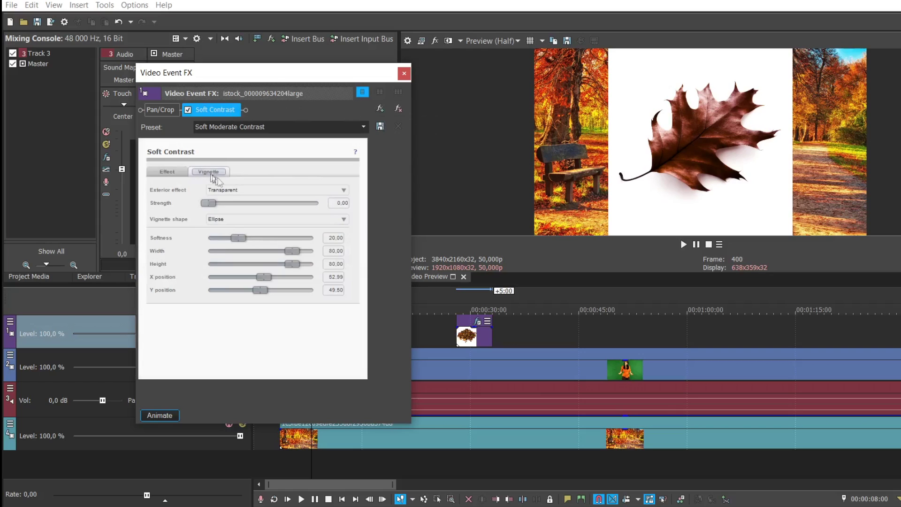
{"action": "left_click_drag", "start_coordinate": [210, 203], "coordinate": [331, 207]}
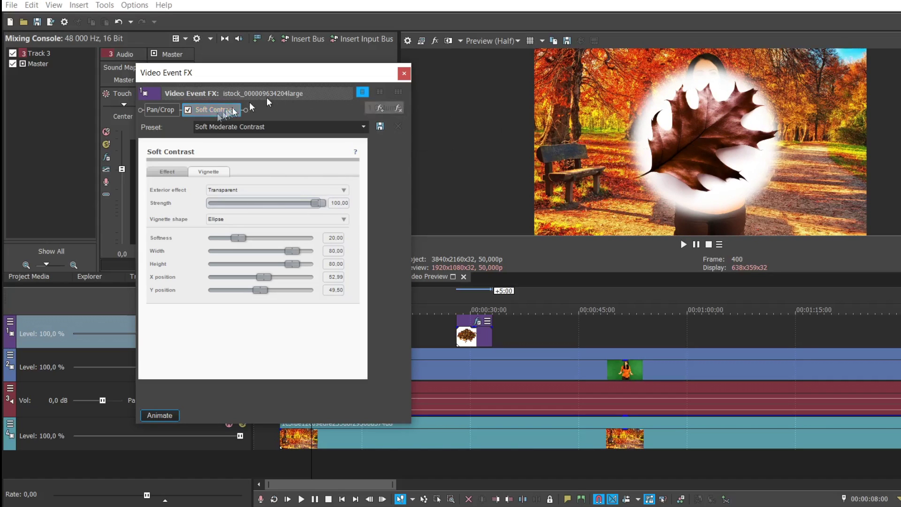
Step: Disable Soft Contrast and enlarge the Pan/Crop frame to 9981.8 × 5509.1, shrinking the leaf leftward
{"action": "left_click", "coordinate": [158, 109]}
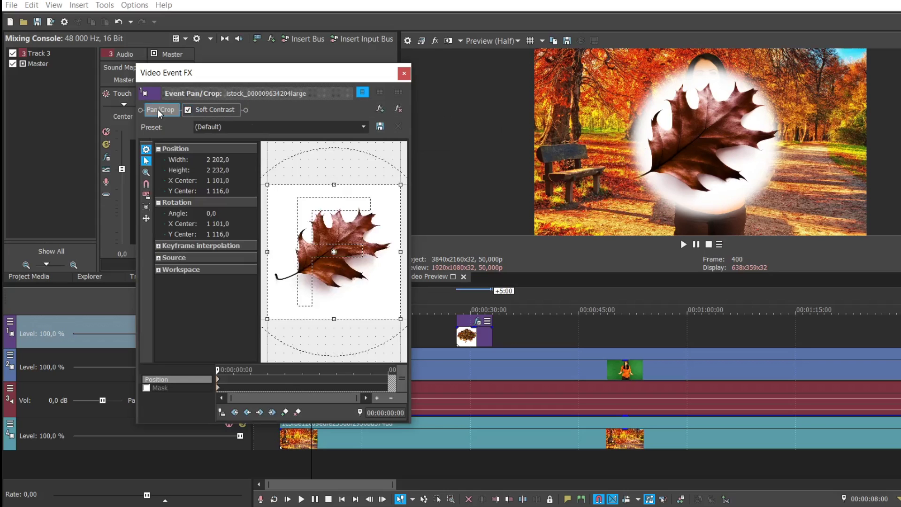
{"action": "scroll", "coordinate": [303, 219], "scroll_direction": "down", "scroll_amount": 4}
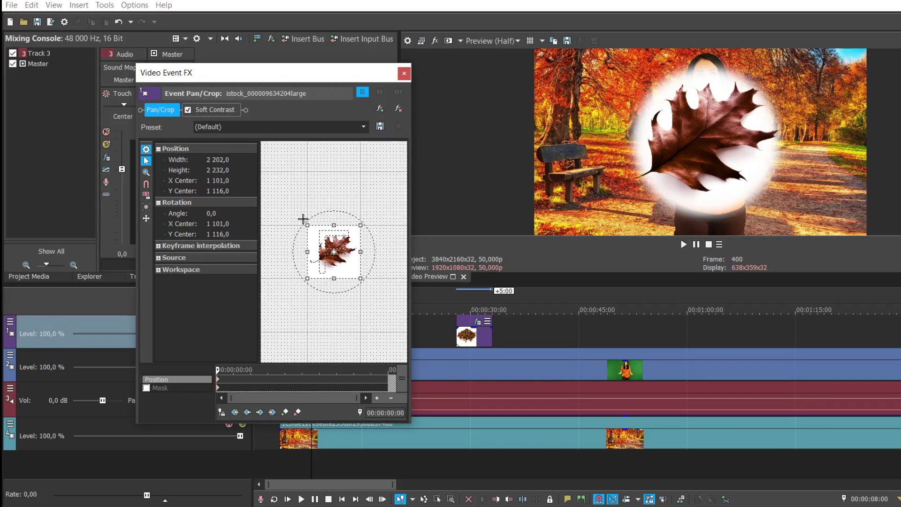
{"action": "scroll", "coordinate": [317, 239], "scroll_direction": "down", "scroll_amount": 2}
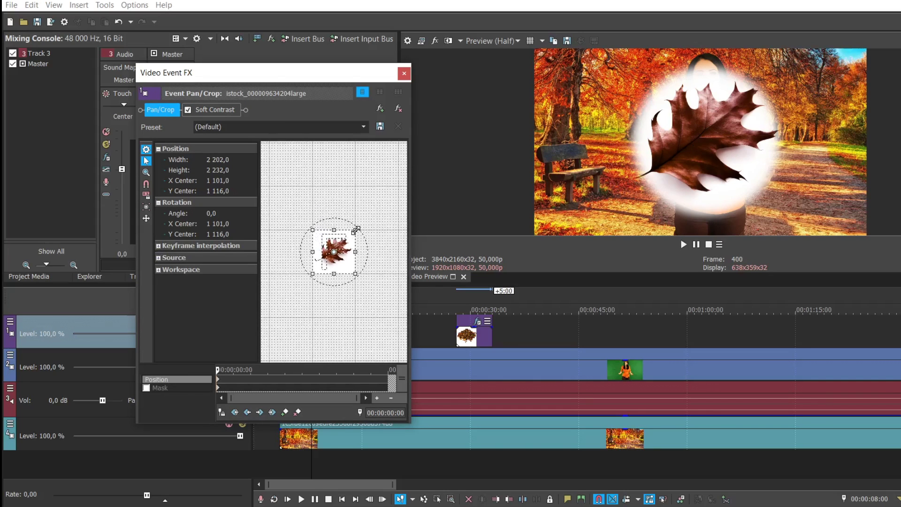
{"action": "left_click_drag", "start_coordinate": [356, 229], "coordinate": [437, 199]}
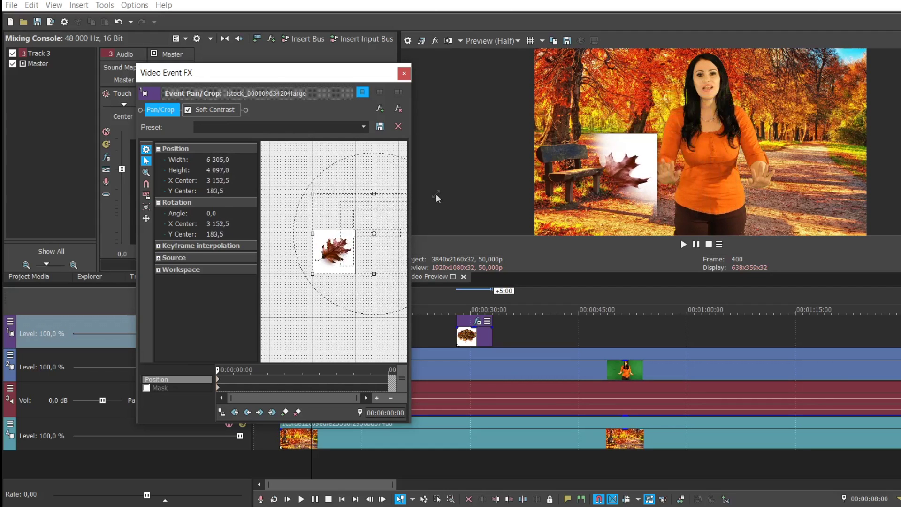
{"action": "left_click", "coordinate": [188, 110]}
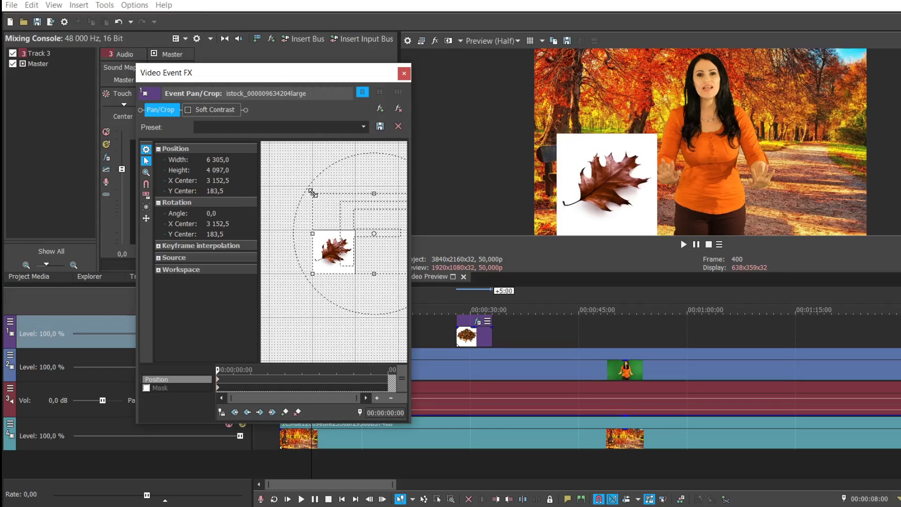
{"action": "left_click_drag", "start_coordinate": [312, 193], "coordinate": [300, 174]}
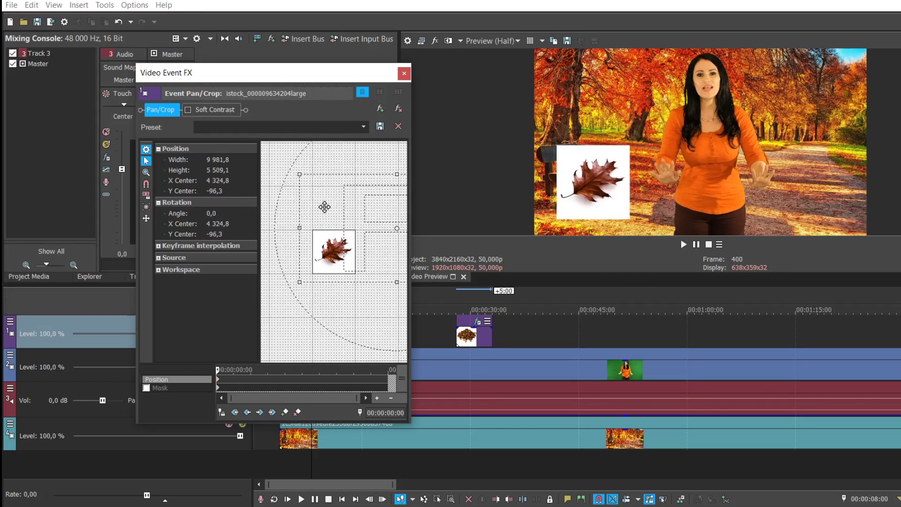
{"action": "left_click_drag", "start_coordinate": [597, 291], "coordinate": [597, 461]}
{"action": "left_click_drag", "start_coordinate": [349, 77], "coordinate": [291, 80]}
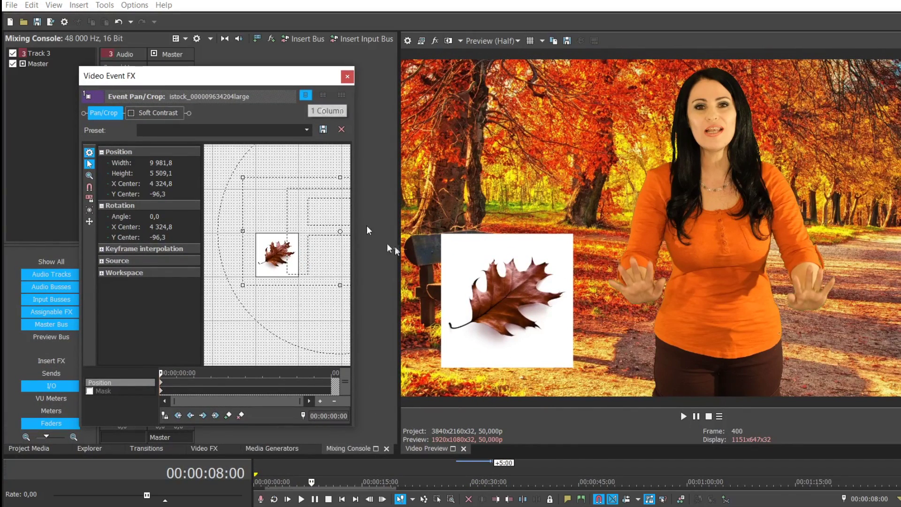
Step: Re-enable Soft Contrast with vignette width and height 100, X 44.53, Y 82.84
{"action": "left_click", "coordinate": [150, 113]}
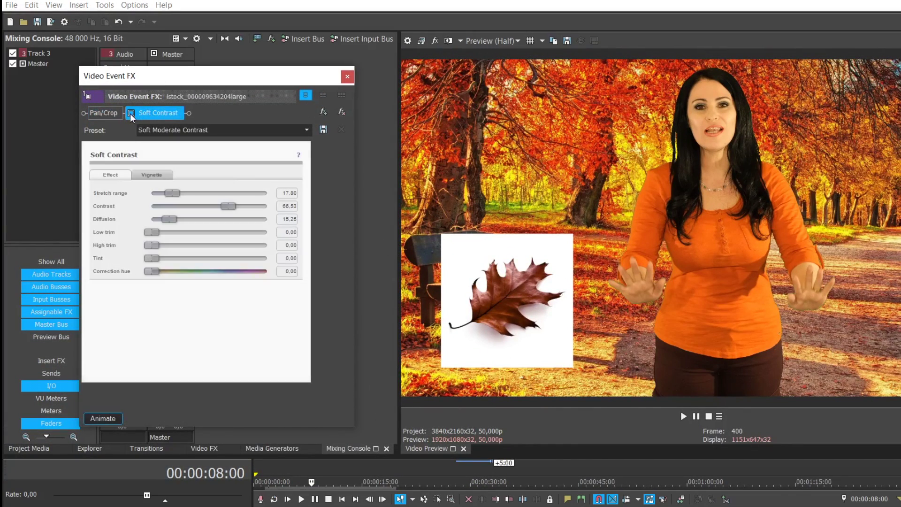
{"action": "left_click", "coordinate": [131, 113]}
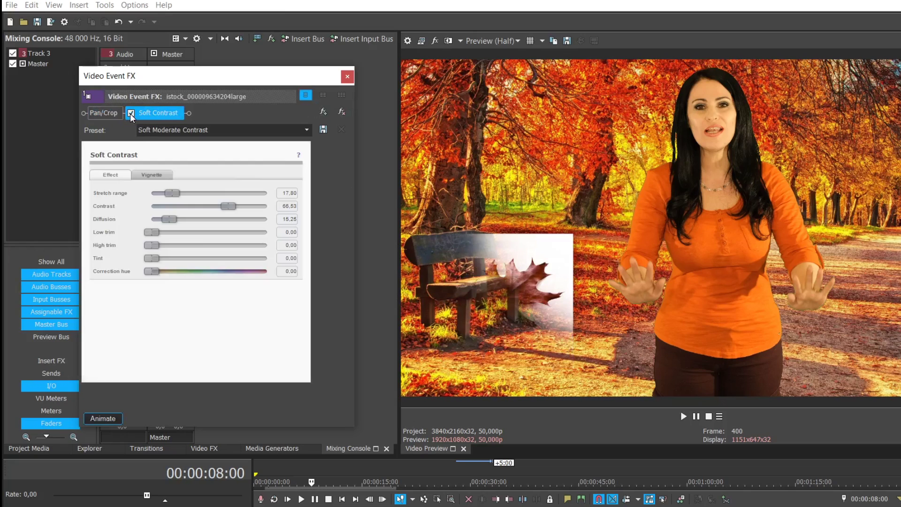
{"action": "left_click", "coordinate": [152, 174]}
{"action": "left_click_drag", "start_coordinate": [238, 271], "coordinate": [269, 262]}
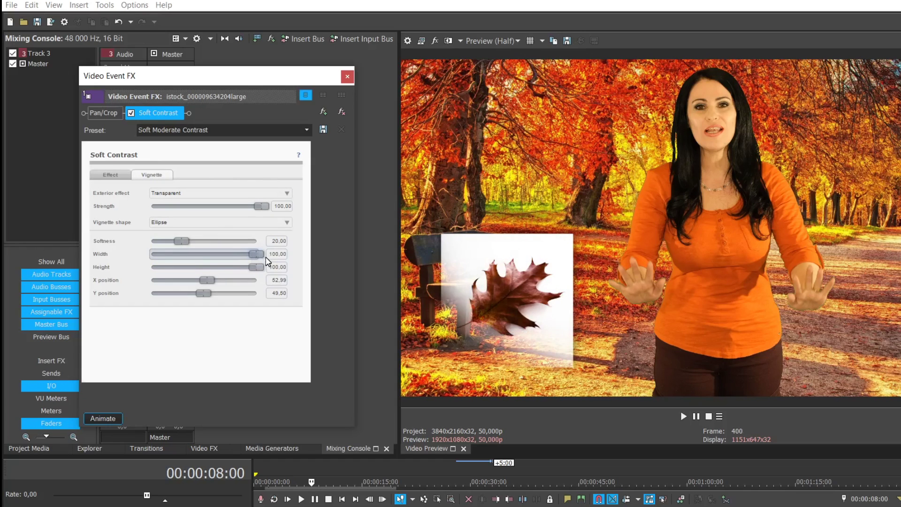
{"action": "left_click_drag", "start_coordinate": [207, 280], "coordinate": [238, 294]}
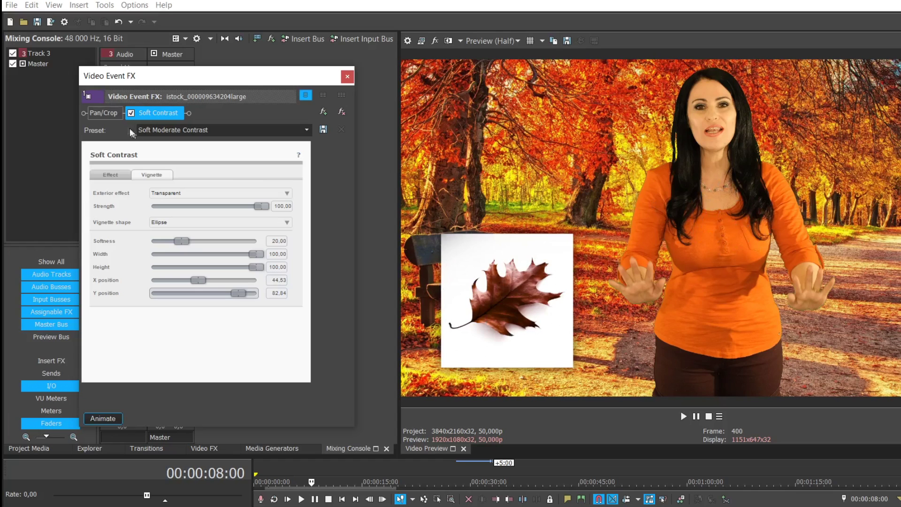
{"action": "left_click", "coordinate": [108, 113]}
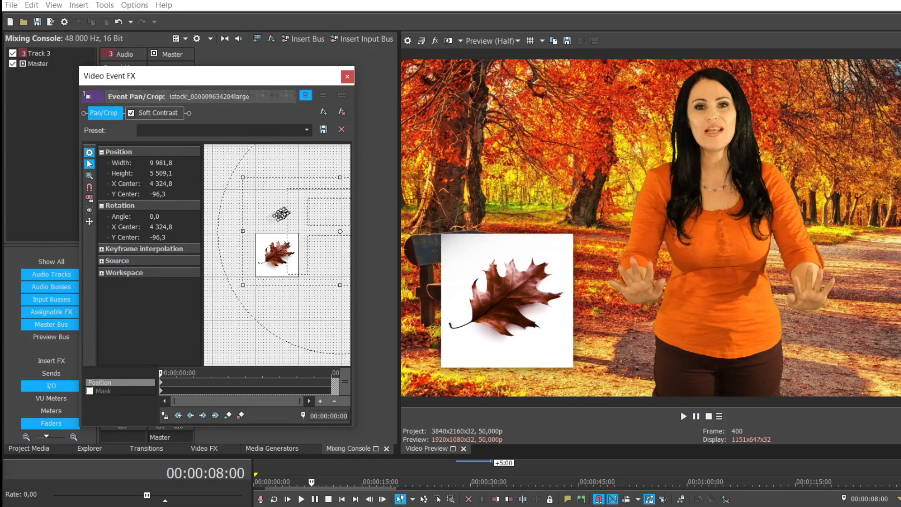
Step: Restore the leaf's default framing and set the vignette to 86.87 × 74.63 at X 51.99, Y 50.00
{"action": "right_click", "coordinate": [276, 246]}
{"action": "left_click", "coordinate": [306, 257]}
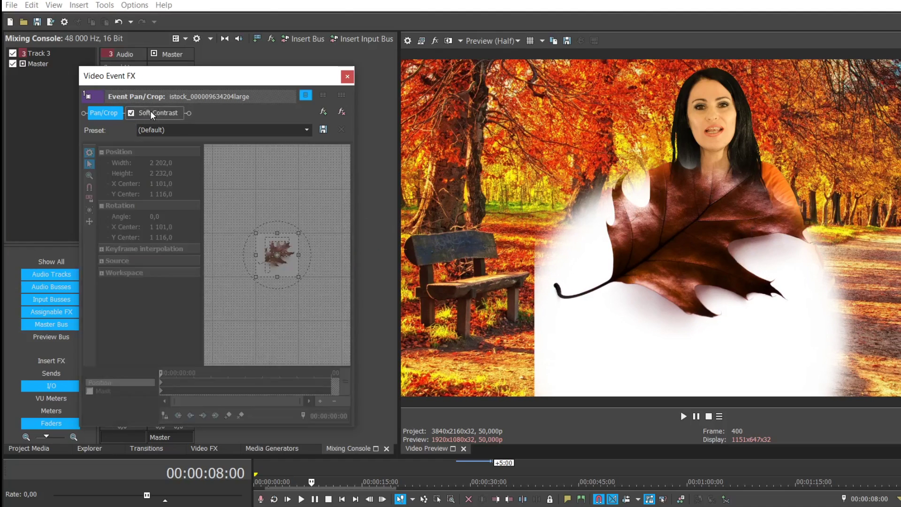
{"action": "left_click", "coordinate": [150, 111]}
{"action": "left_click", "coordinate": [155, 175]}
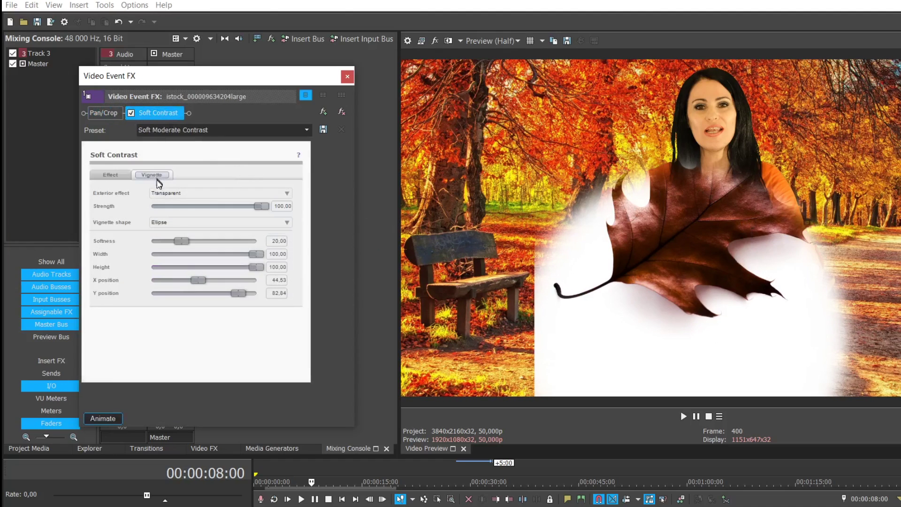
{"action": "mouse_move", "coordinate": [252, 267]}
{"action": "left_mouse_down"}
{"action": "mouse_move", "coordinate": [241, 269]}
{"action": "mouse_move", "coordinate": [282, 268]}
{"action": "mouse_move", "coordinate": [225, 258]}
{"action": "mouse_move", "coordinate": [243, 257]}
{"action": "left_mouse_up"}
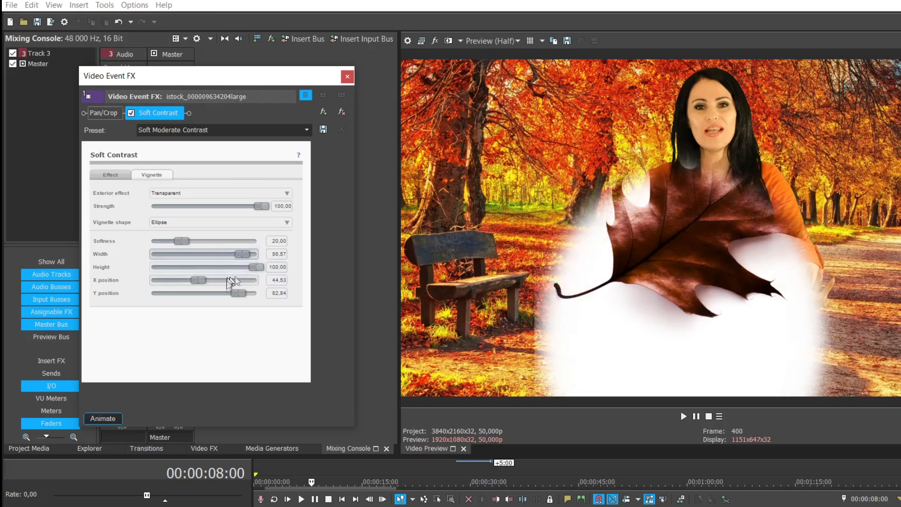
{"action": "left_click_drag", "start_coordinate": [239, 293], "coordinate": [202, 284]}
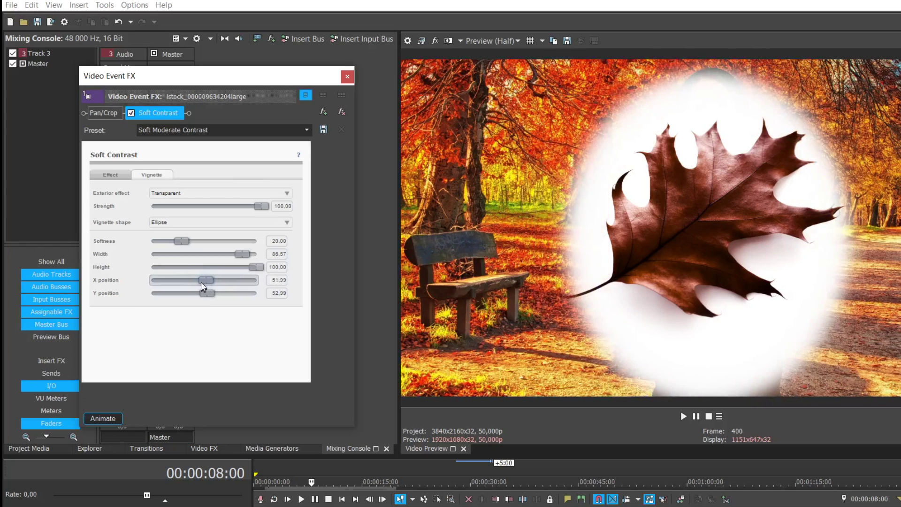
{"action": "left_click_drag", "start_coordinate": [256, 267], "coordinate": [204, 300]}
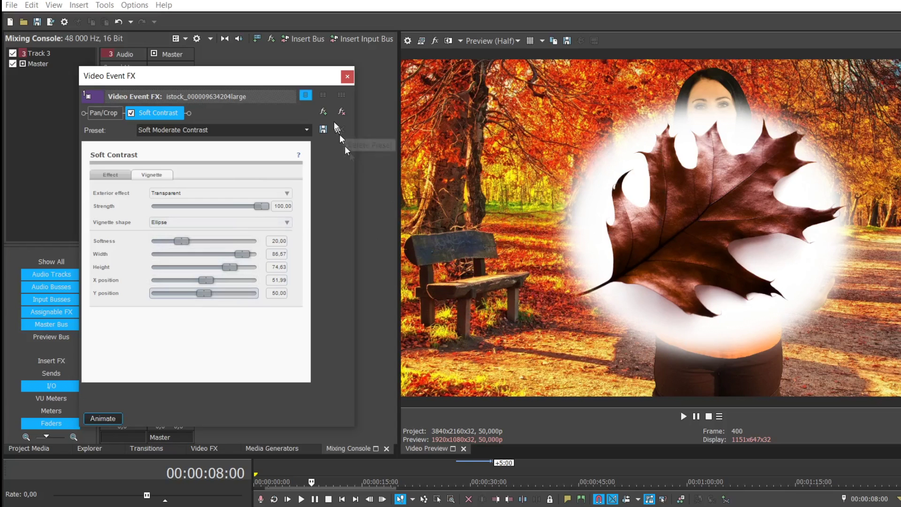
Step: Add VEGAS Picture In Picture after Soft Contrast and place the half-size leaf at 0.199; 0.224
{"action": "left_click", "coordinate": [324, 113]}
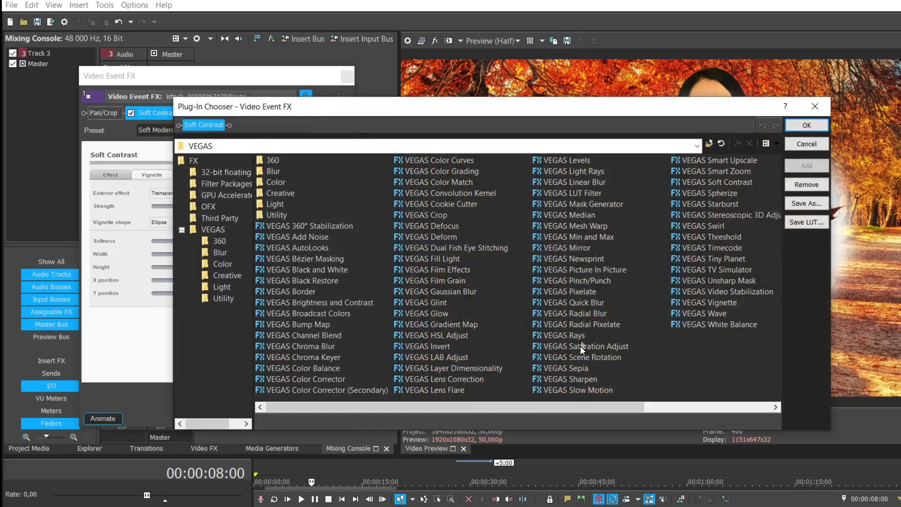
{"action": "double_click", "coordinate": [582, 269]}
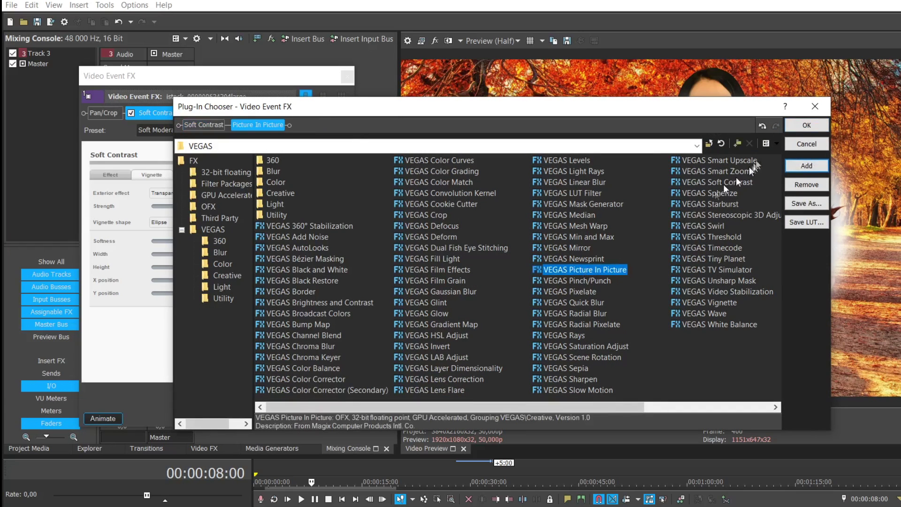
{"action": "left_click", "coordinate": [805, 125]}
{"action": "left_click_drag", "start_coordinate": [805, 201], "coordinate": [621, 294]}
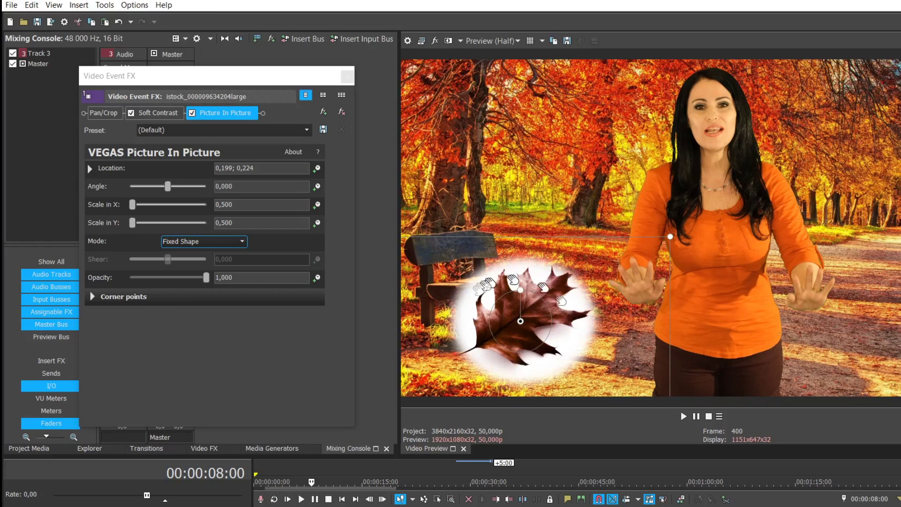
Step: Move the leaf overlay up and right, and nudge the Soft Contrast vignette slightly right
{"action": "left_click_drag", "start_coordinate": [591, 301], "coordinate": [641, 193]}
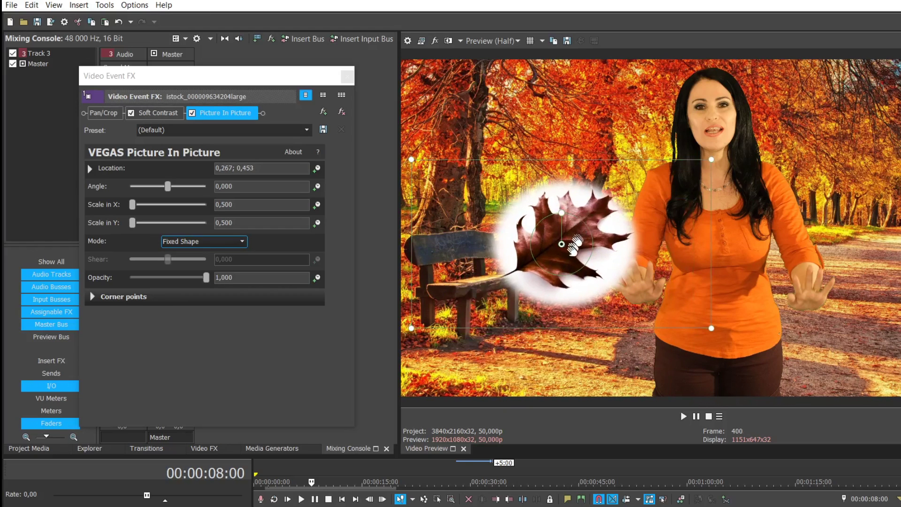
{"action": "left_click", "coordinate": [158, 113]}
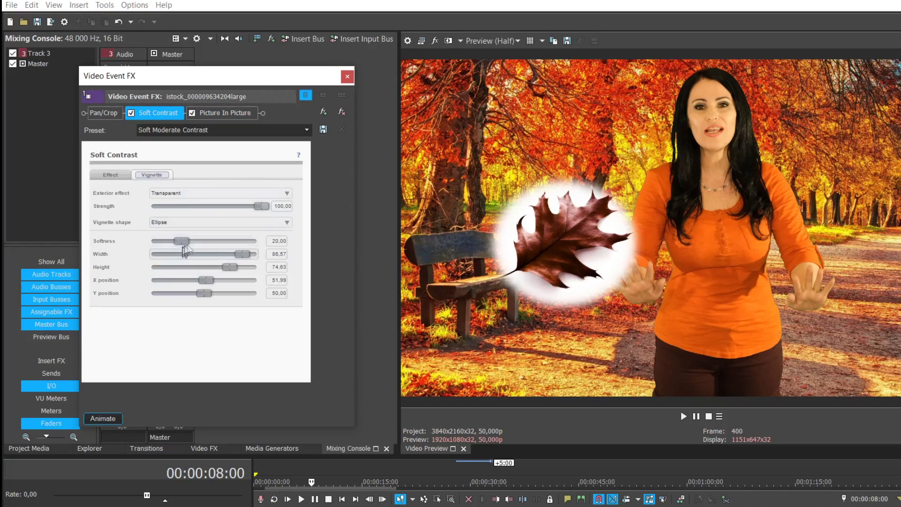
{"action": "mouse_move", "coordinate": [210, 283]}
{"action": "left_mouse_down"}
{"action": "mouse_move", "coordinate": [199, 282]}
{"action": "mouse_move", "coordinate": [211, 280]}
{"action": "left_mouse_up"}
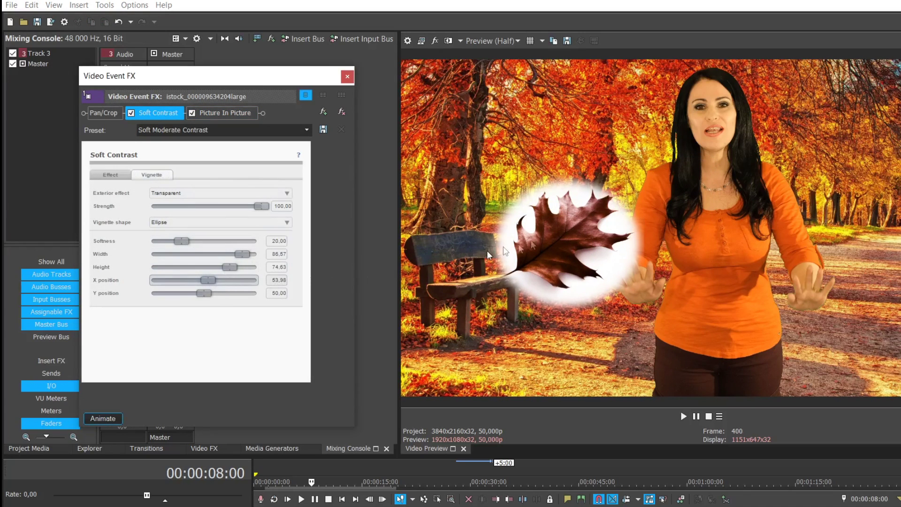
Step: Resize the leaf picture to 0.485 scale and place it upper right at 0.776; 0.764
{"action": "left_click", "coordinate": [227, 117]}
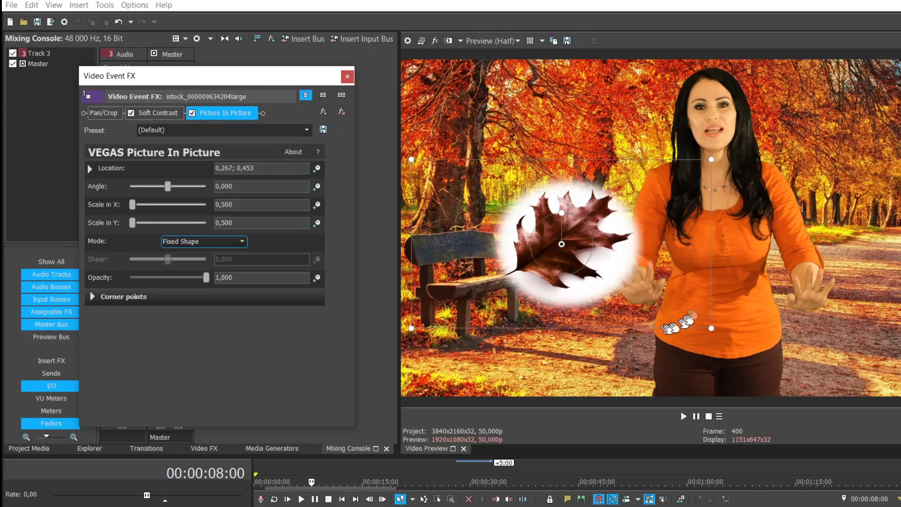
{"action": "mouse_move", "coordinate": [684, 179]}
{"action": "left_mouse_down"}
{"action": "mouse_move", "coordinate": [677, 190]}
{"action": "mouse_move", "coordinate": [676, 176]}
{"action": "left_mouse_up"}
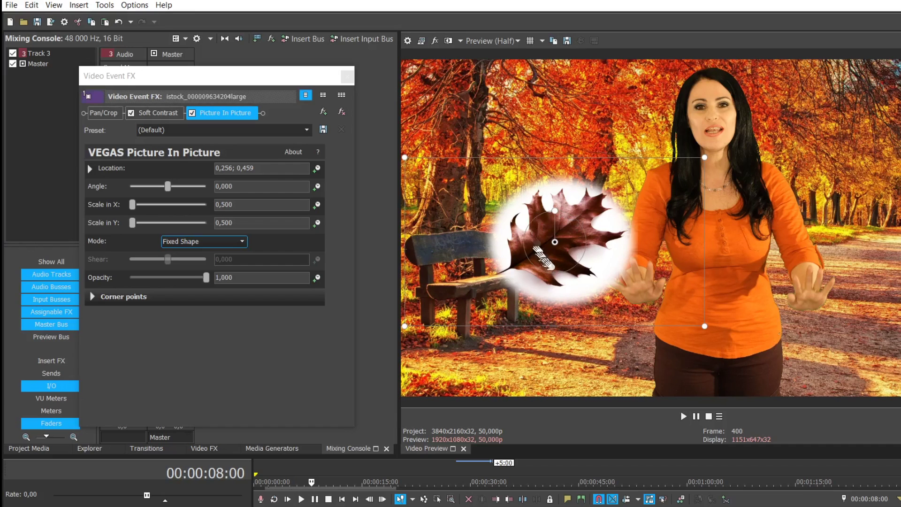
{"action": "mouse_move", "coordinate": [675, 209]}
{"action": "left_mouse_down"}
{"action": "mouse_move", "coordinate": [674, 229]}
{"action": "mouse_move", "coordinate": [674, 220]}
{"action": "left_mouse_up"}
{"action": "mouse_move", "coordinate": [710, 173]}
{"action": "left_mouse_down"}
{"action": "mouse_move", "coordinate": [696, 178]}
{"action": "mouse_move", "coordinate": [764, 145]}
{"action": "mouse_move", "coordinate": [708, 190]}
{"action": "left_mouse_up"}
{"action": "left_click_drag", "start_coordinate": [676, 245], "coordinate": [629, 308]}
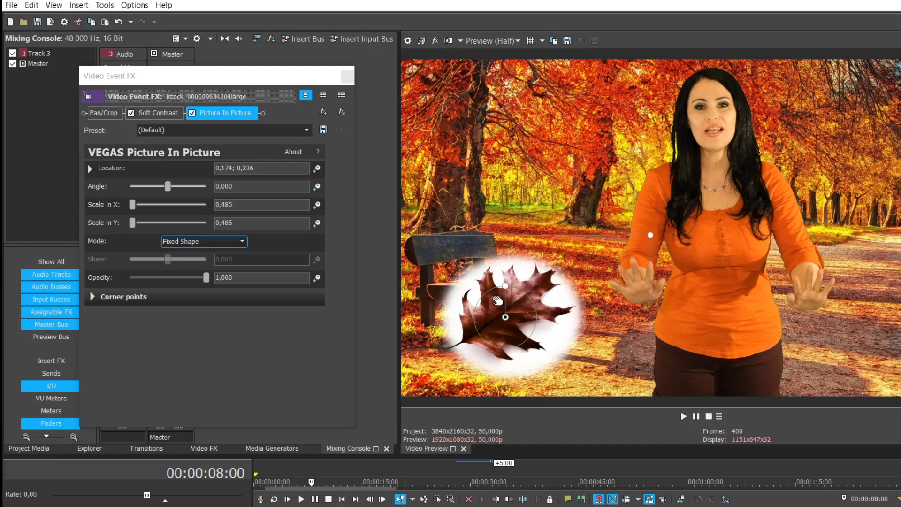
{"action": "left_click_drag", "start_coordinate": [553, 348], "coordinate": [892, 183]}
{"action": "left_click_drag", "start_coordinate": [845, 151], "coordinate": [861, 138]}
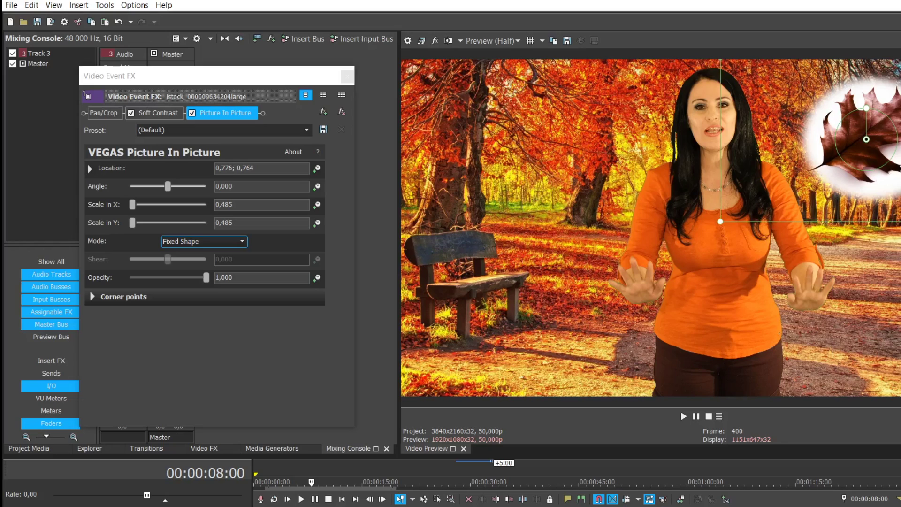
Step: Close the effect settings, extend the leaf image event to about 00:00:15, and play the project
{"action": "left_click", "coordinate": [348, 76]}
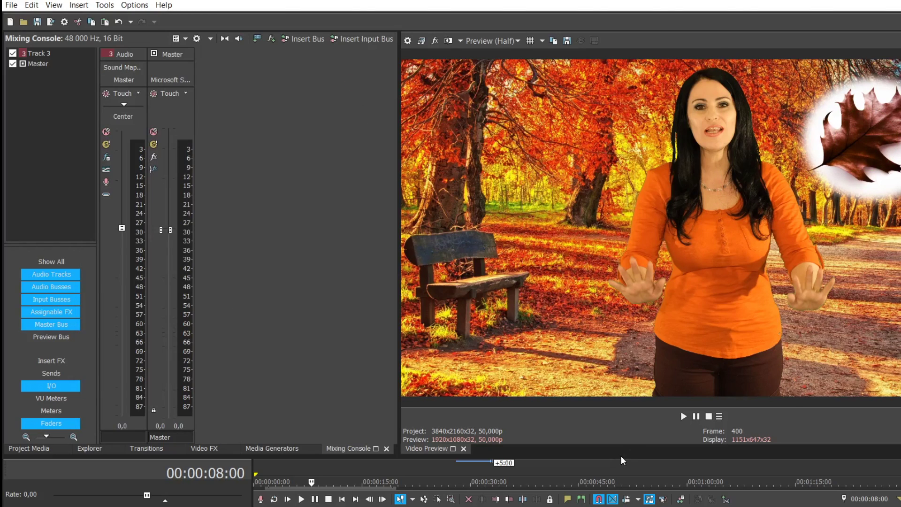
{"action": "left_click_drag", "start_coordinate": [620, 458], "coordinate": [620, 314]}
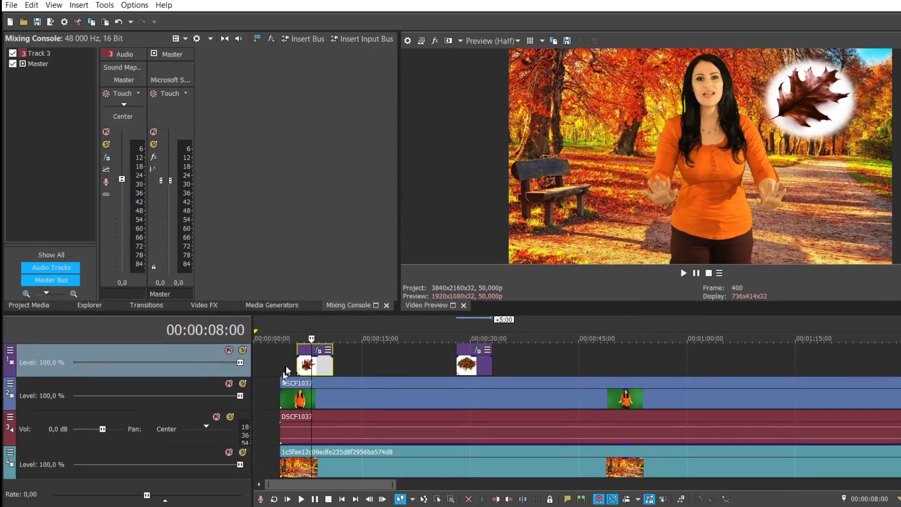
{"action": "left_click", "coordinate": [285, 366]}
{"action": "left_click_drag", "start_coordinate": [333, 366], "coordinate": [405, 366]}
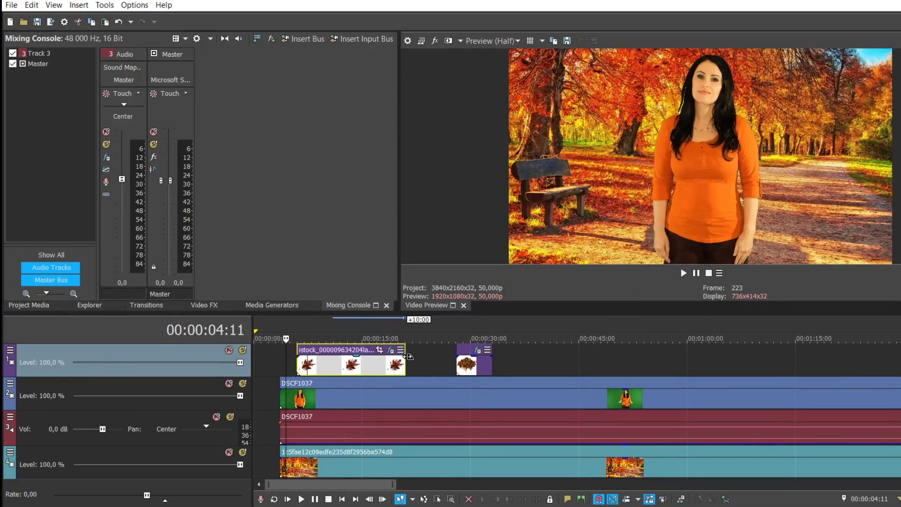
{"action": "key", "text": "space"}
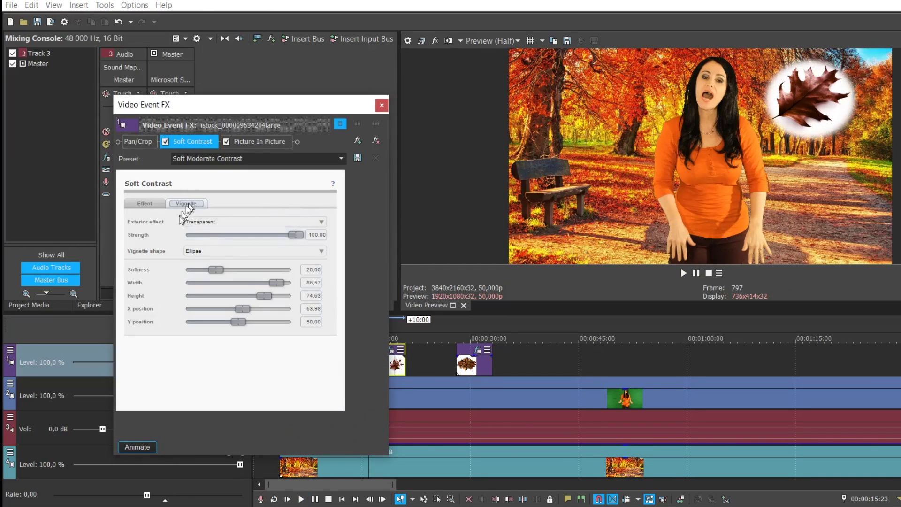
Step: Uncheck Picture In Picture in the leaf's event FX so the full-size leaf fills an enlarged preview
{"action": "left_click", "coordinate": [186, 204]}
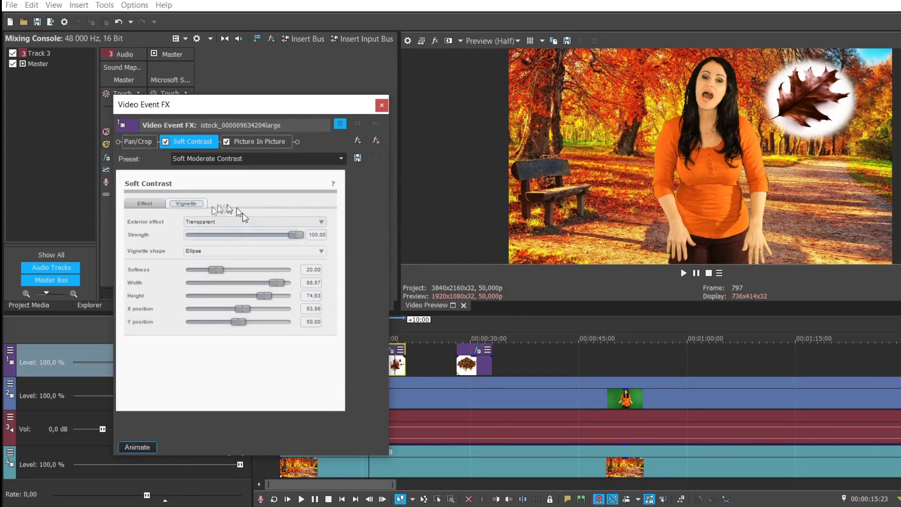
{"action": "left_click", "coordinate": [148, 205]}
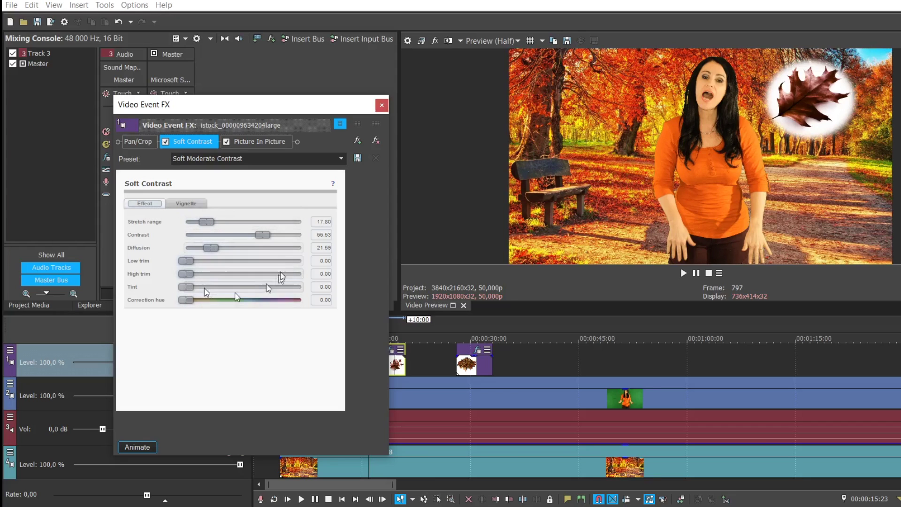
{"action": "left_click_drag", "start_coordinate": [281, 104], "coordinate": [253, 96]}
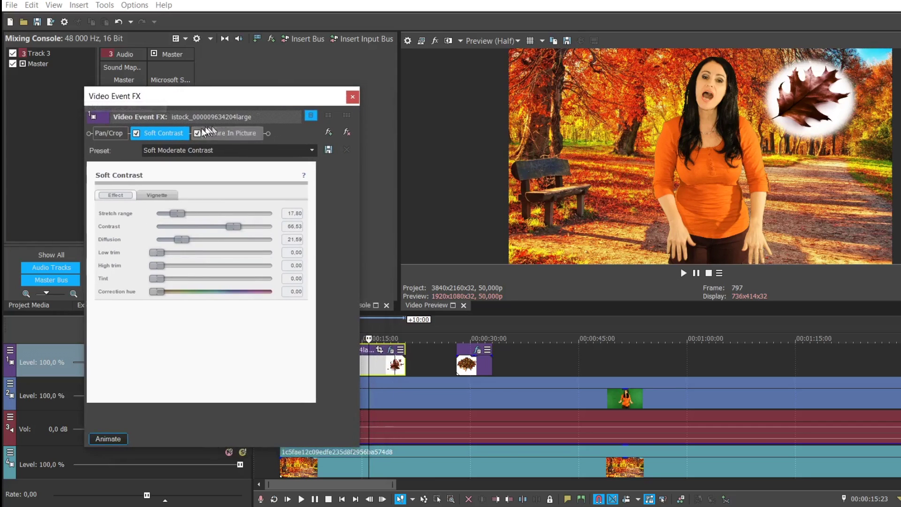
{"action": "left_click", "coordinate": [195, 132]}
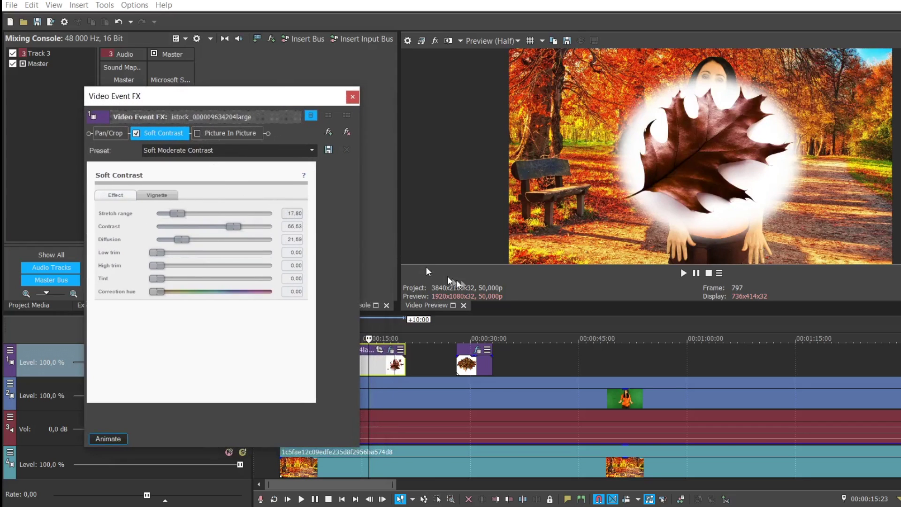
{"action": "left_click_drag", "start_coordinate": [516, 314], "coordinate": [461, 479]}
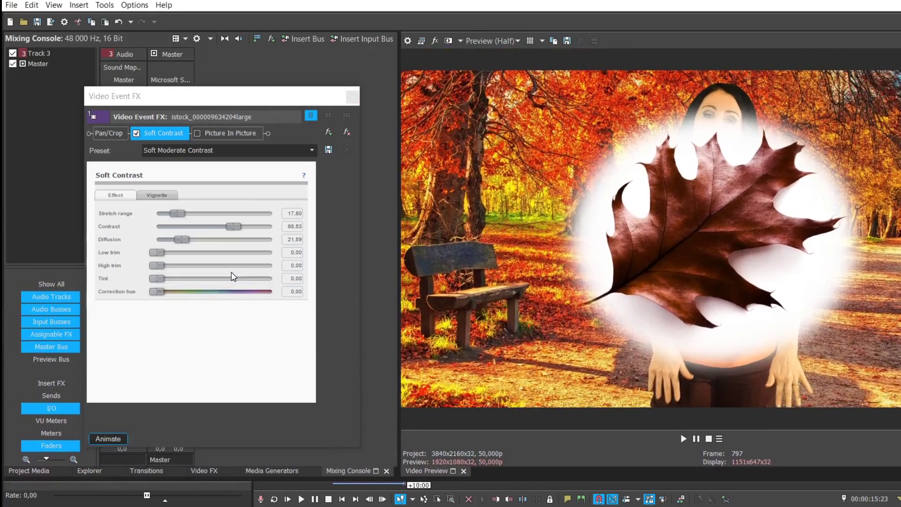
Step: Set the leaf's Soft Contrast Contrast to 100 and Diffusion to 31.09
{"action": "left_click", "coordinate": [231, 228]}
{"action": "left_click_drag", "start_coordinate": [231, 228], "coordinate": [268, 232]}
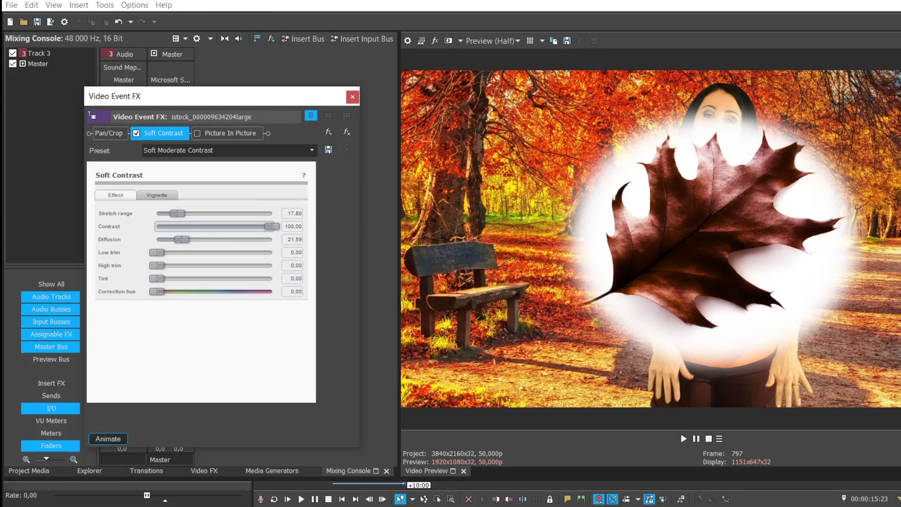
{"action": "left_click_drag", "start_coordinate": [900, 24], "coordinate": [788, 23]}
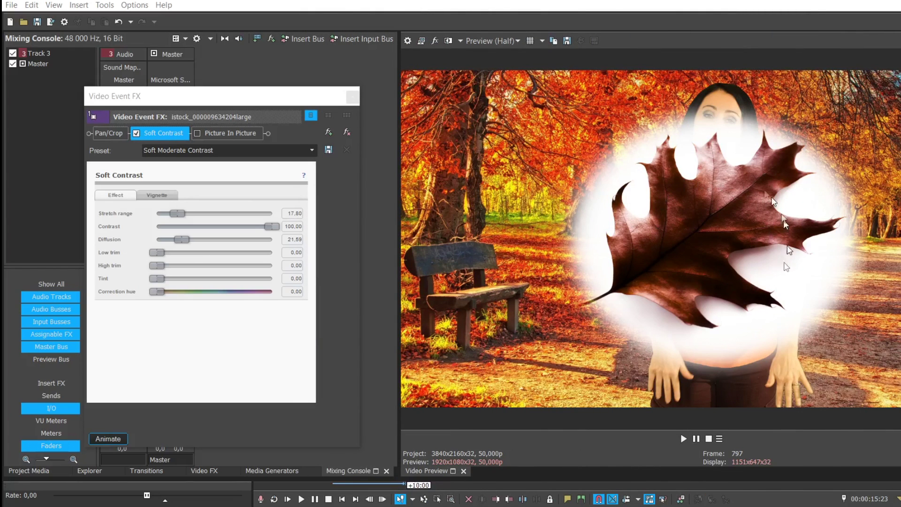
{"action": "mouse_move", "coordinate": [183, 239]}
{"action": "left_mouse_down"}
{"action": "mouse_move", "coordinate": [174, 249]}
{"action": "mouse_move", "coordinate": [244, 249]}
{"action": "mouse_move", "coordinate": [194, 251]}
{"action": "left_mouse_up"}
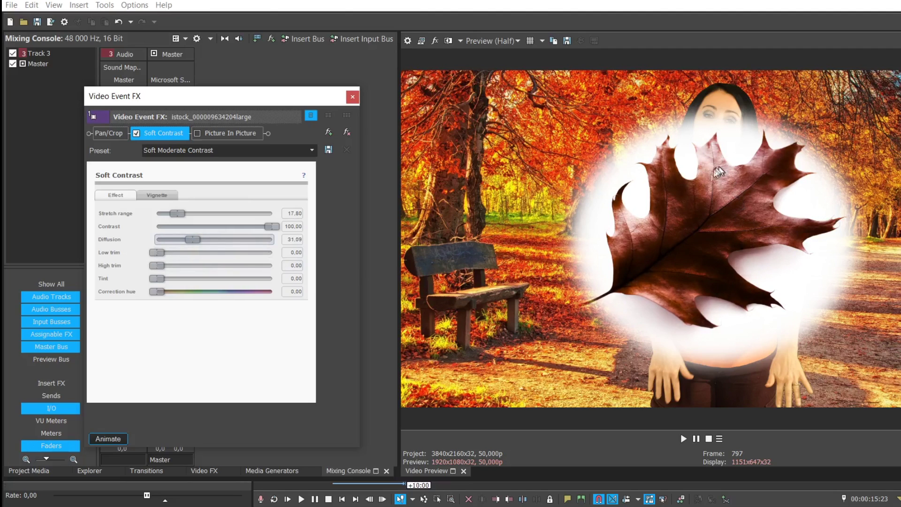
Step: Sweep Diffusion, Low trim and High trim, ending at 16.61, 0 and 7.24 respectively
{"action": "left_click_drag", "start_coordinate": [192, 240], "coordinate": [221, 242]}
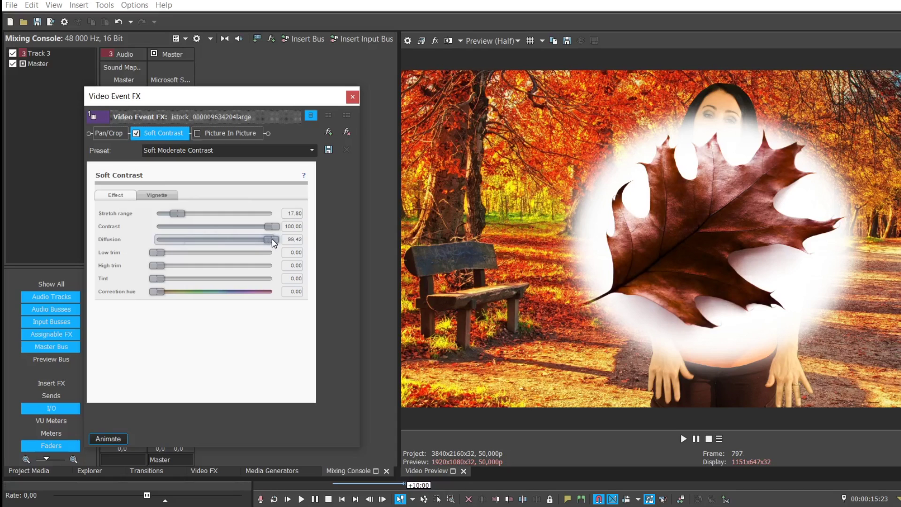
{"action": "left_click_drag", "start_coordinate": [274, 243], "coordinate": [185, 253]}
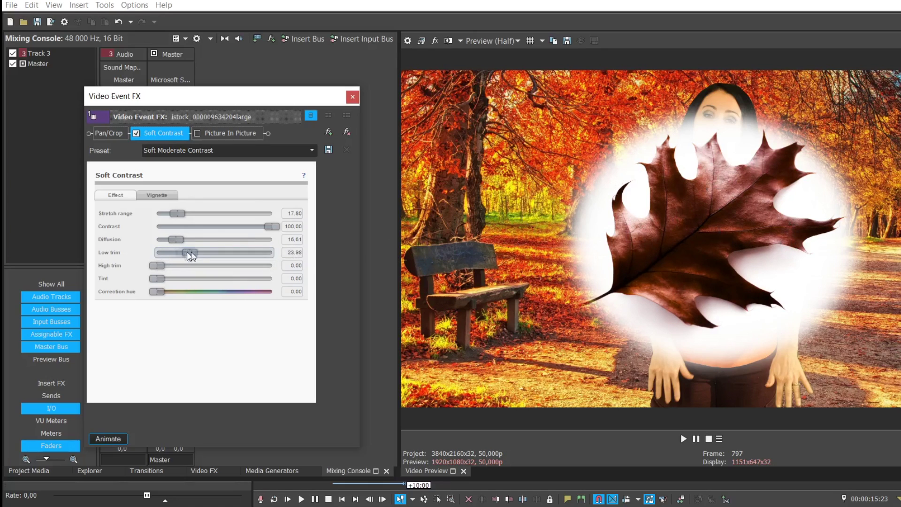
{"action": "left_click_drag", "start_coordinate": [188, 252], "coordinate": [276, 252]}
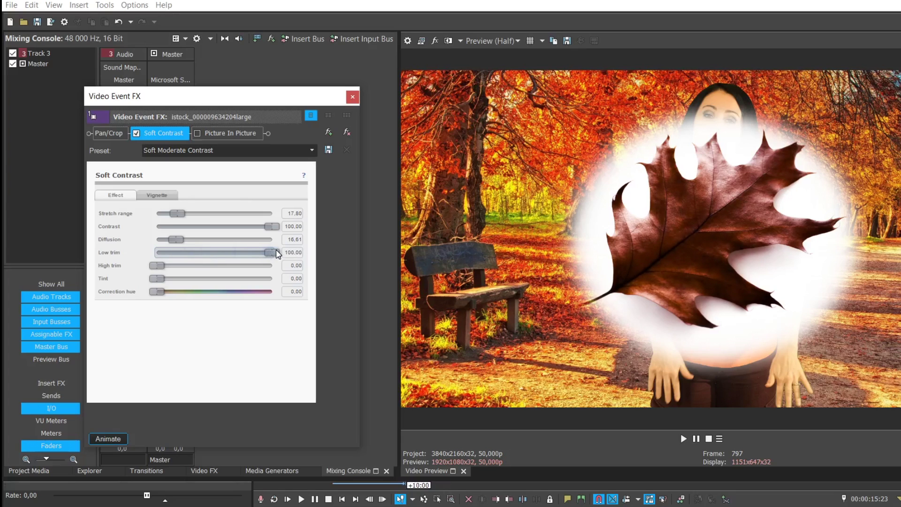
{"action": "left_click_drag", "start_coordinate": [265, 256], "coordinate": [163, 278]}
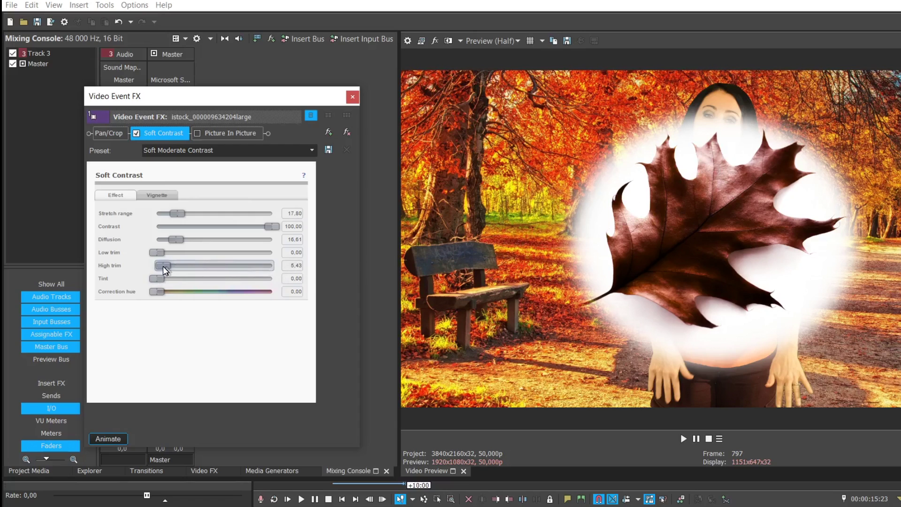
{"action": "left_click_drag", "start_coordinate": [164, 266], "coordinate": [251, 286]}
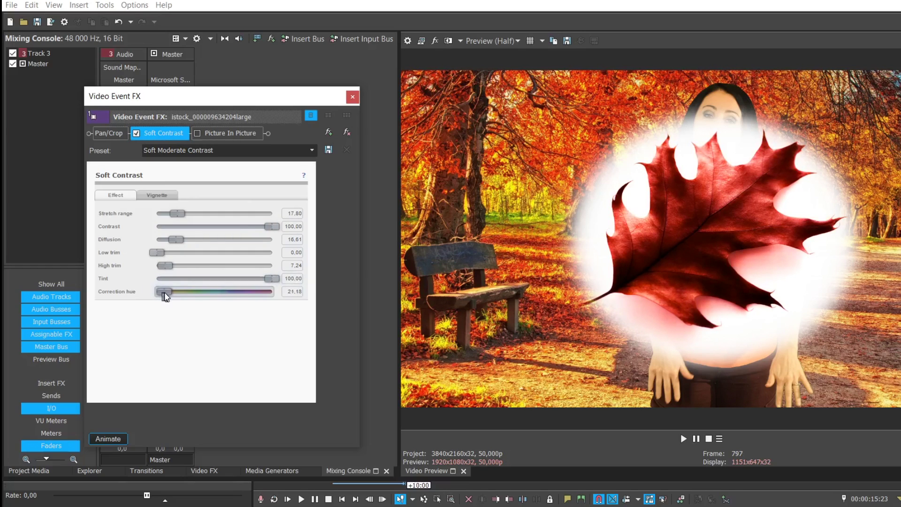
Step: Try Tint and Correction hue recolours on the leaf, return both to 0, and lower Contrast to 0
{"action": "left_click_drag", "start_coordinate": [178, 295], "coordinate": [216, 298]}
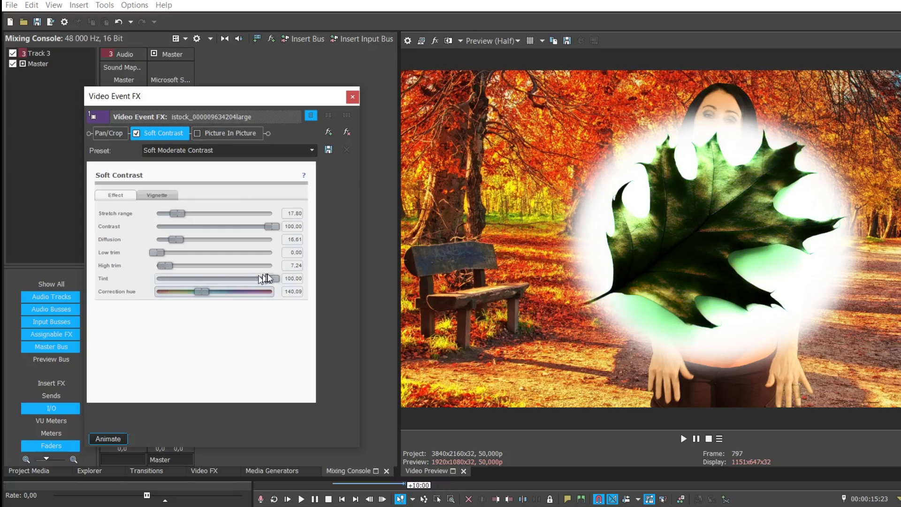
{"action": "left_click_drag", "start_coordinate": [271, 279], "coordinate": [210, 283]}
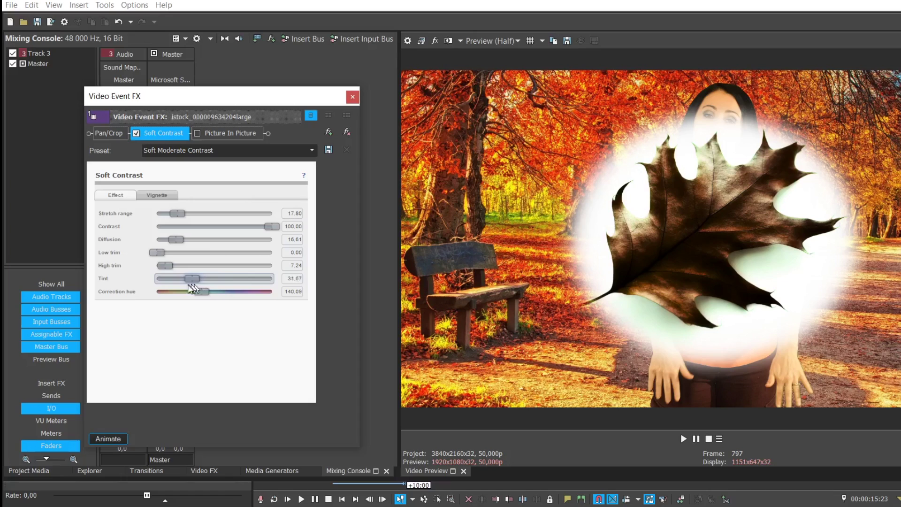
{"action": "left_click_drag", "start_coordinate": [191, 289], "coordinate": [147, 283]}
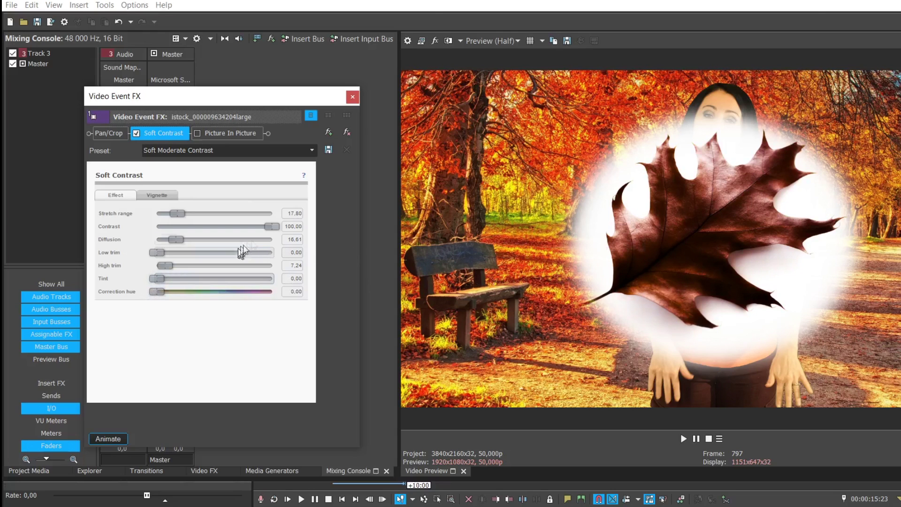
{"action": "left_click_drag", "start_coordinate": [272, 226], "coordinate": [153, 237]}
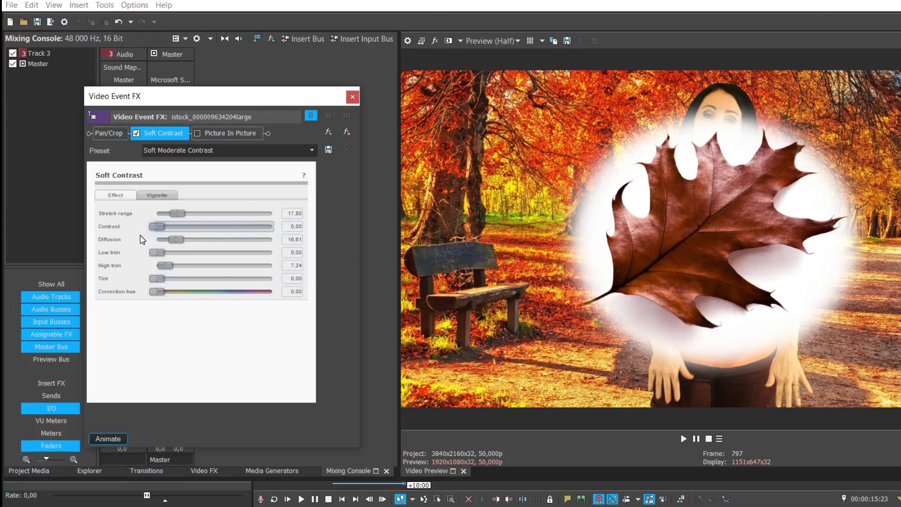